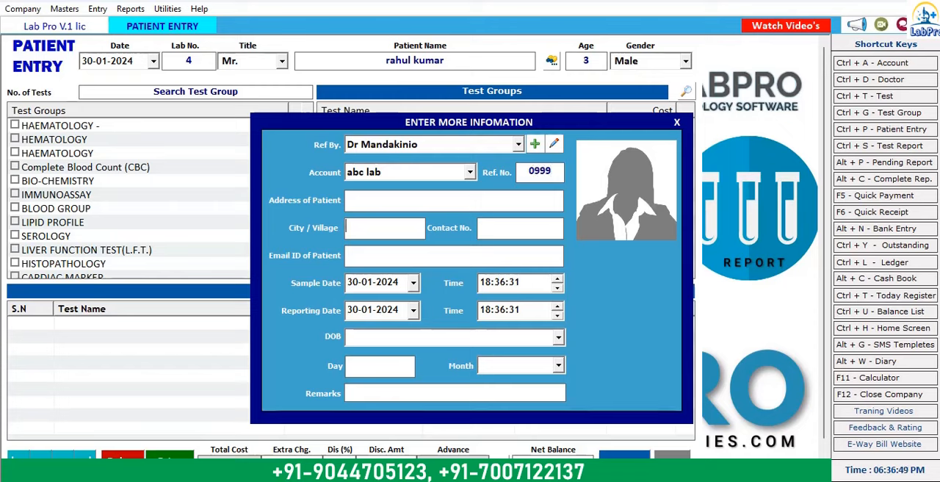
# Step: Enter the patient's contact number in the additional patient information, leaving the e-mail blank and accepting the sample and reporting dates and times
pyautogui.press('Return')
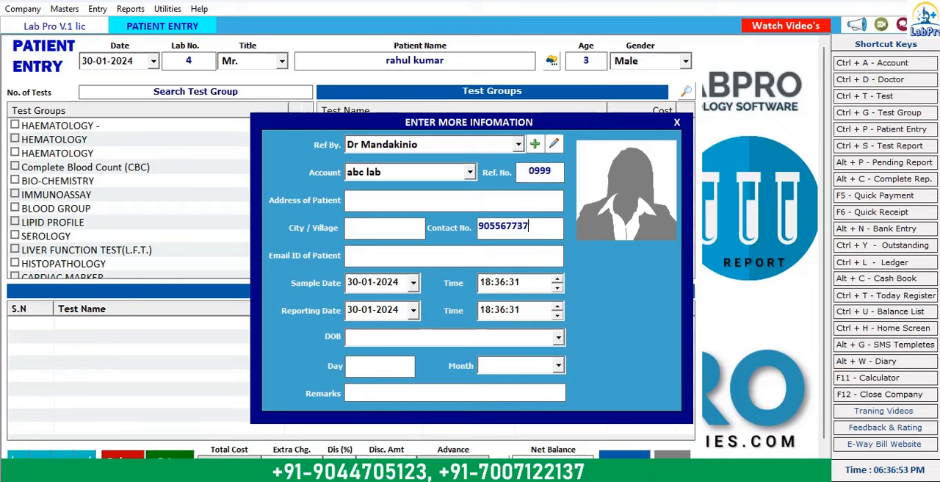
pyautogui.press('Return')
pyautogui.press('Return')
pyautogui.press('Return')
pyautogui.press('Return')
pyautogui.press('Return')
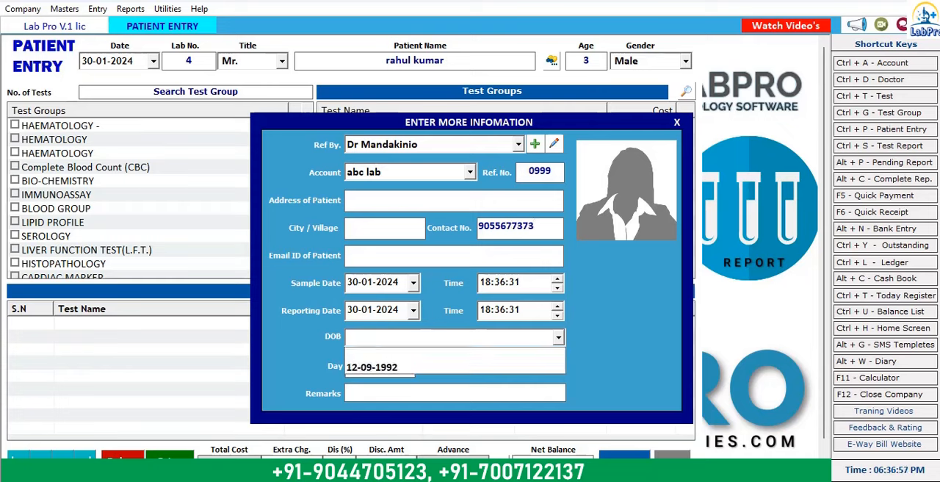
# Step: Select the patient's date of birth, fill in the day field and finish the additional patient information
pyautogui.press('Down')
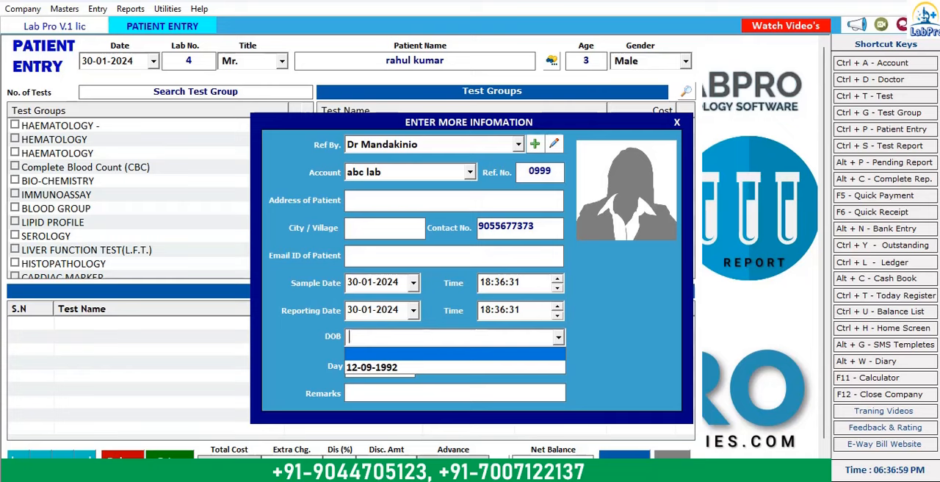
pyautogui.press('Down')
pyautogui.press('Return')
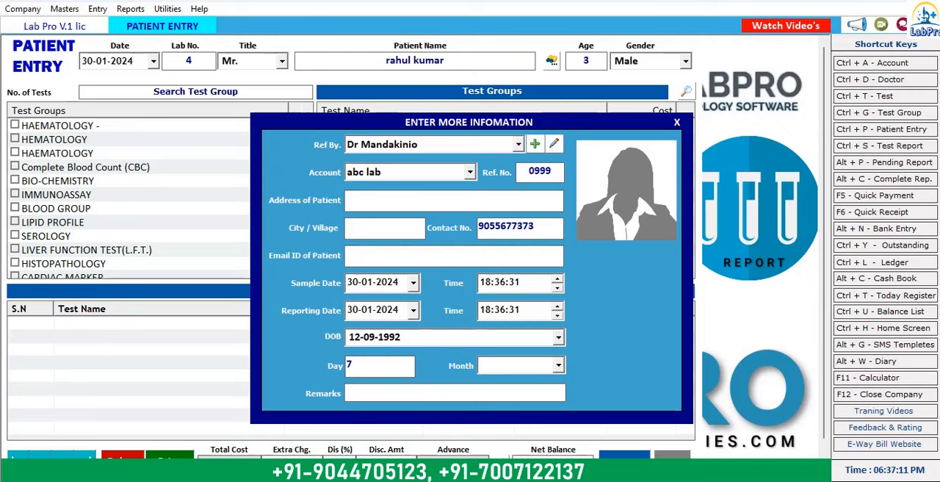
pyautogui.write('2')
pyautogui.press('Return')
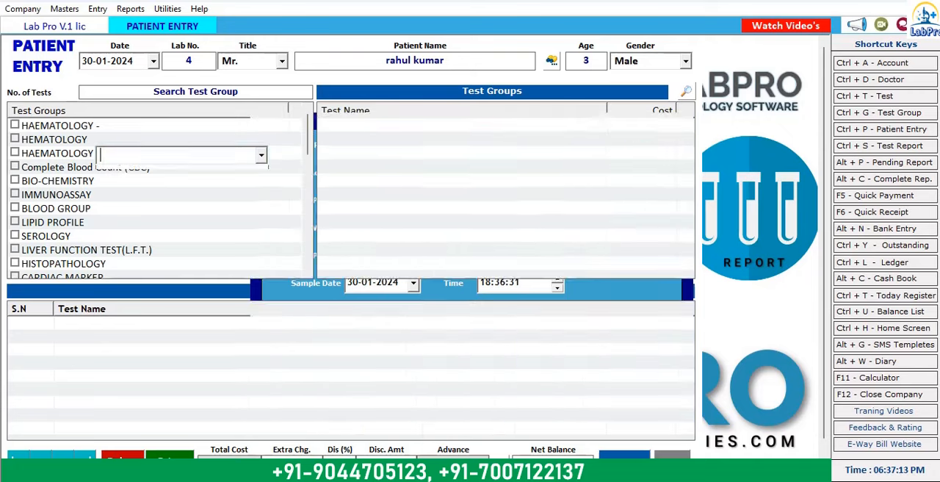
pyautogui.press('Return')
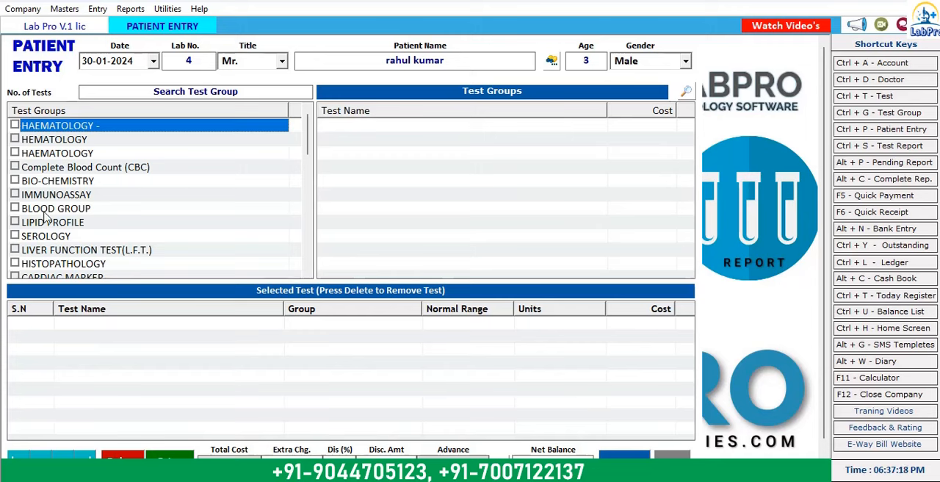
# Step: Add all tests of the LIVER FUNCTION TEST(L.F.T.) group to the patient entry and save it
pyautogui.click(15, 249)
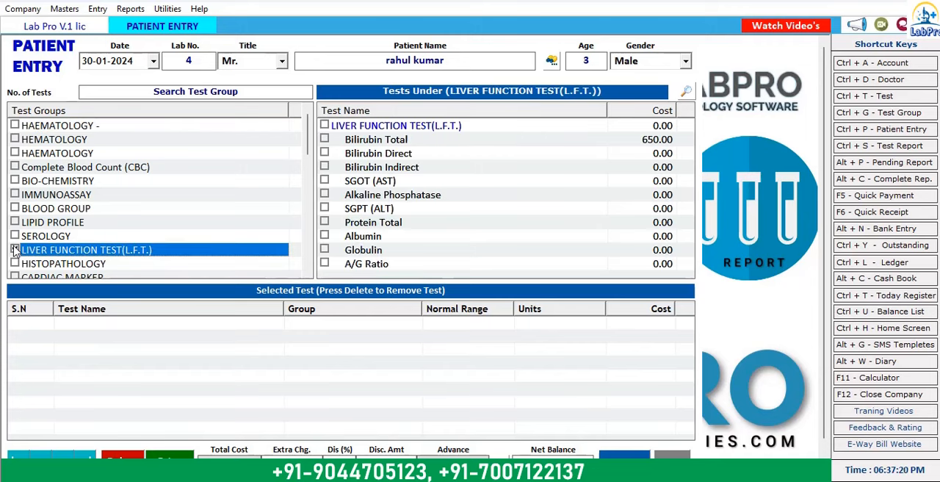
pyautogui.click(324, 125)
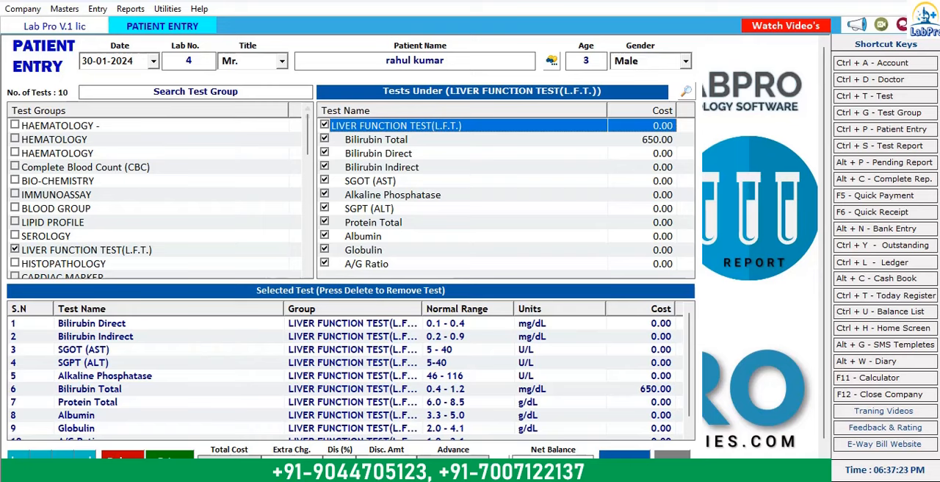
pyautogui.click(624, 456)
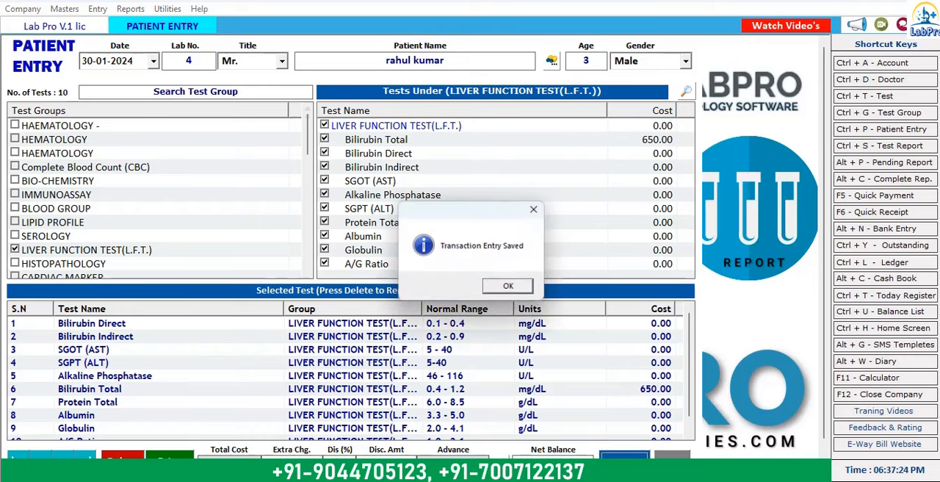
pyautogui.click(509, 287)
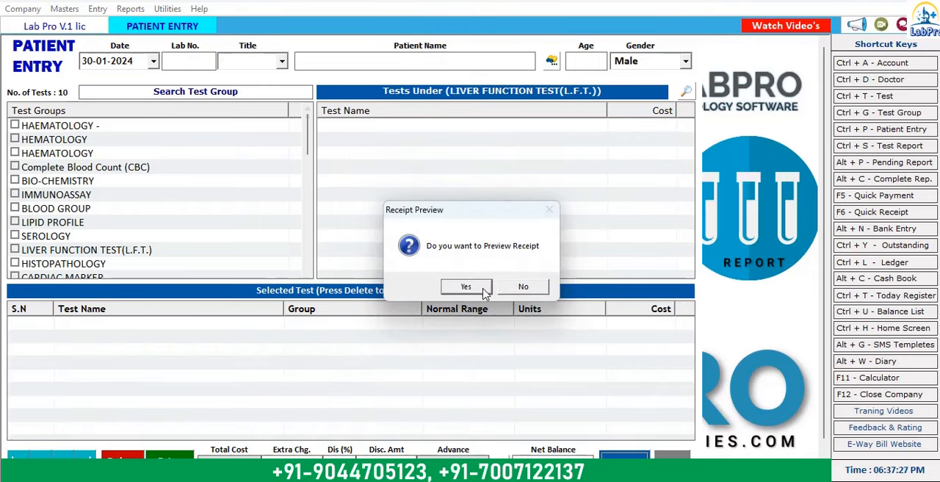
# Step: Preview the saved patient entry's bill in the Receipt format and return to the home screen
pyautogui.click(485, 291)
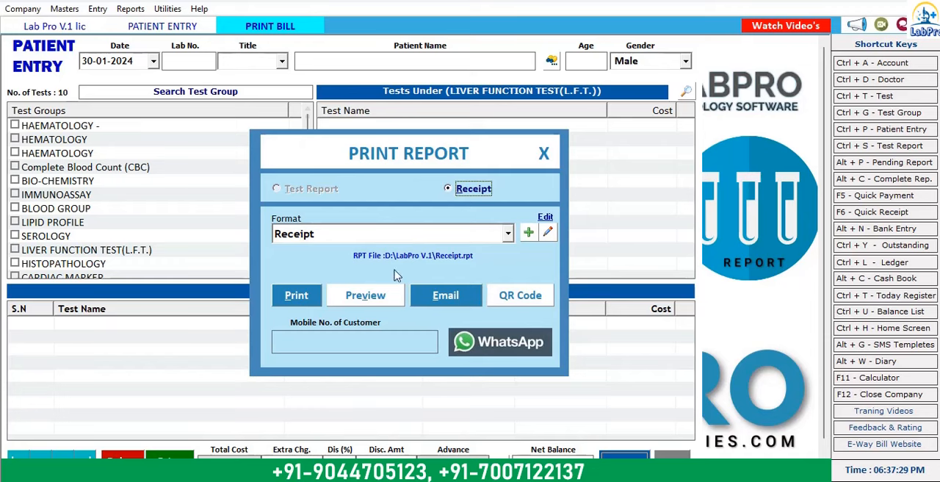
pyautogui.click(382, 296)
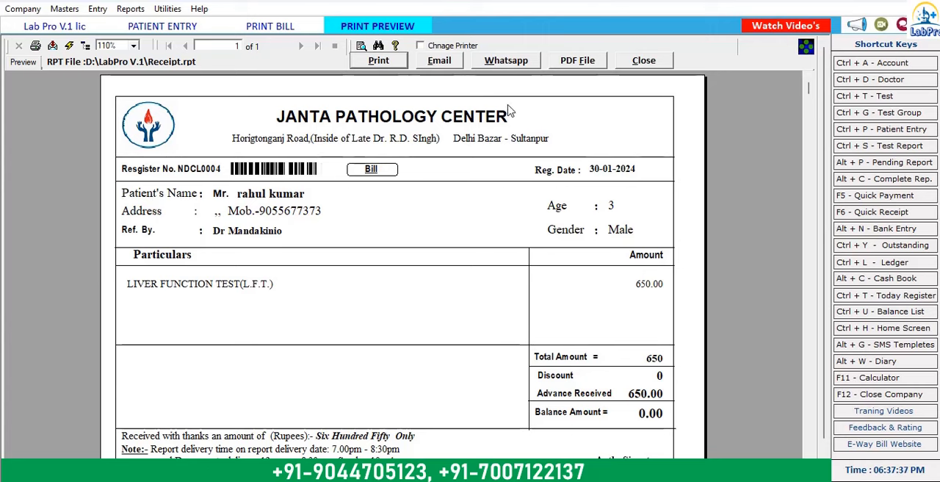
pyautogui.click(649, 64)
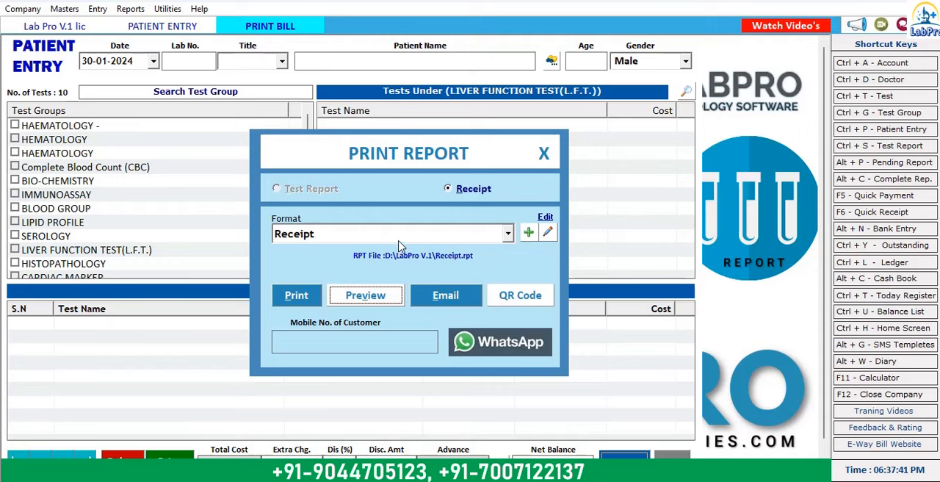
pyautogui.click(403, 239)
pyautogui.press('Return')
pyautogui.press('Return')
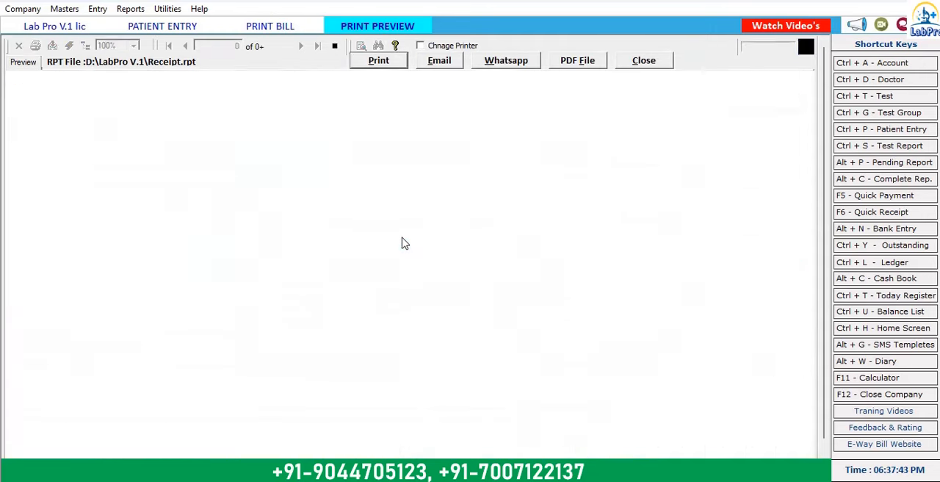
pyautogui.click(643, 64)
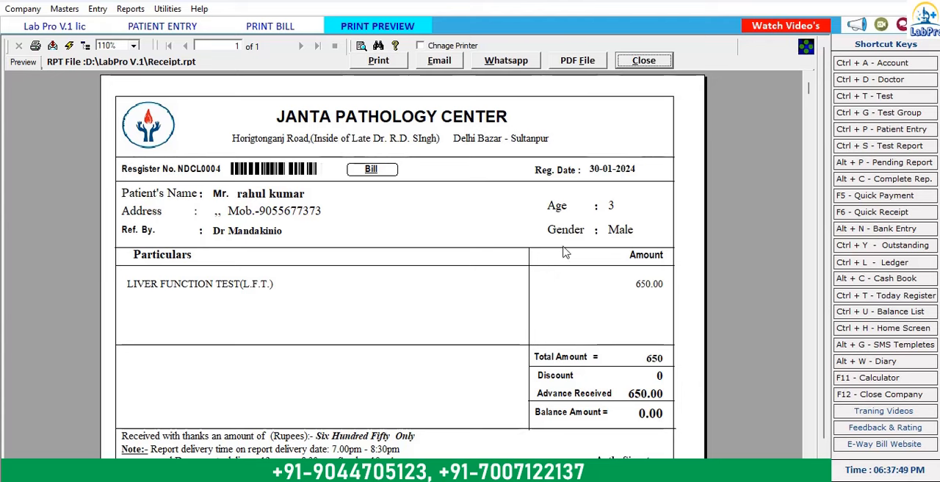
pyautogui.click(645, 60)
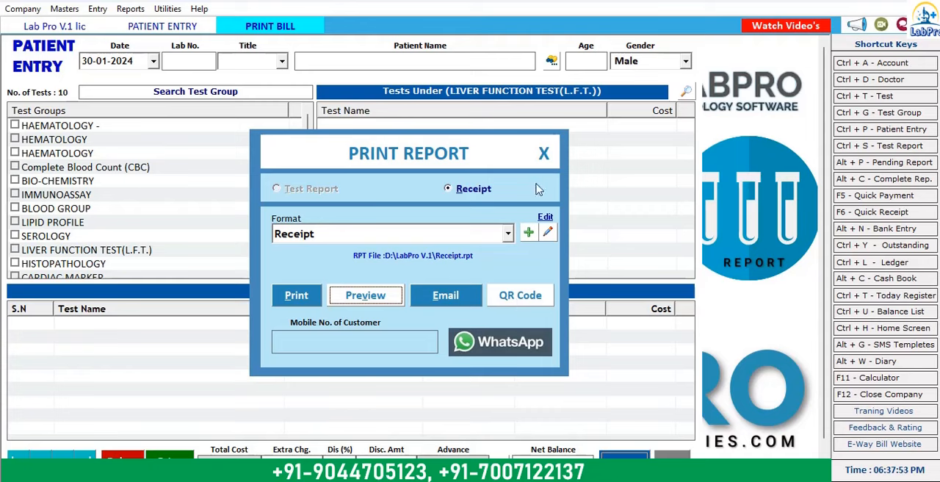
pyautogui.click(548, 155)
pyautogui.click(666, 457)
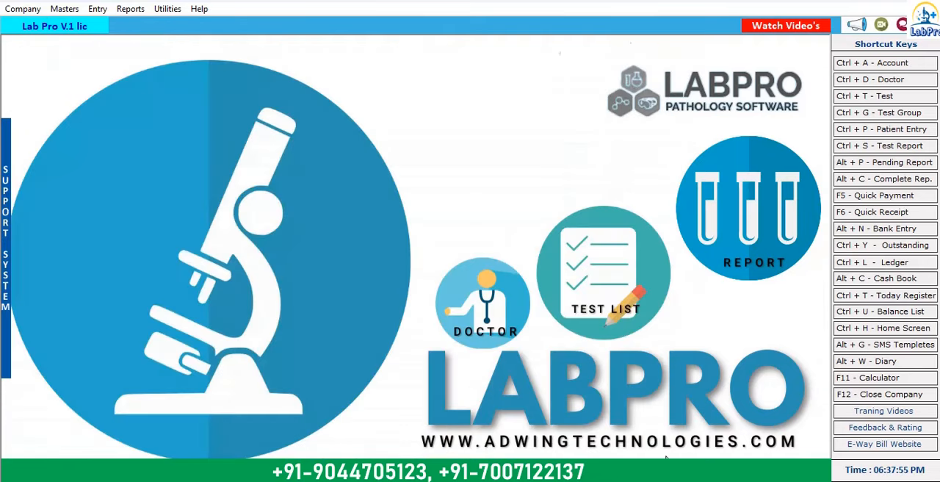
# Step: Open the pending test report with Lab No. 4 for result entry
pyautogui.click(98, 10)
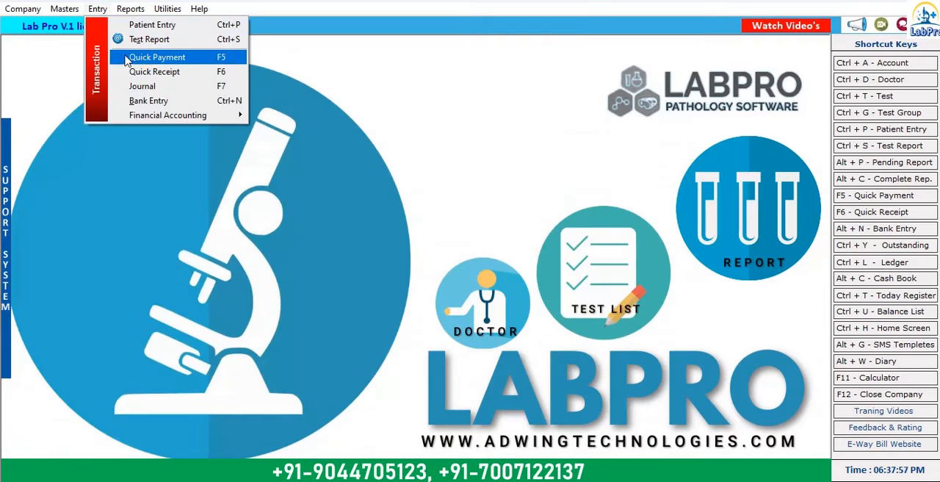
pyautogui.click(206, 39)
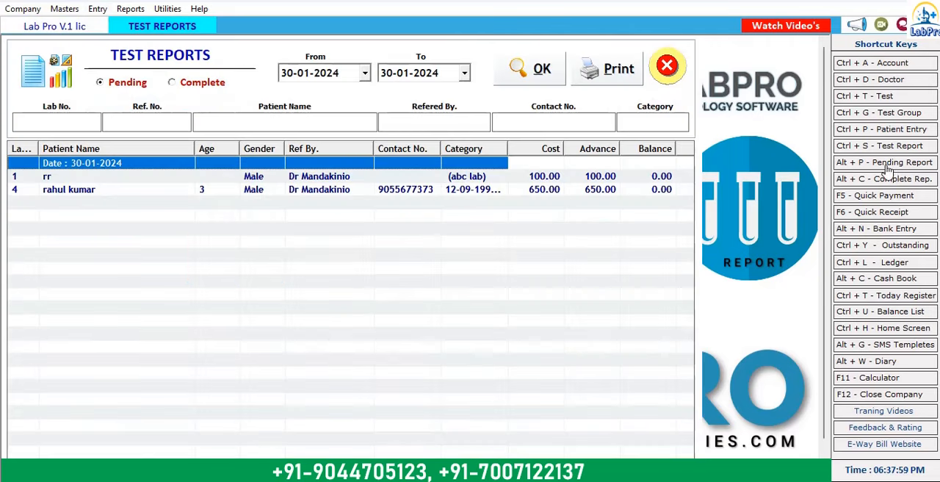
pyautogui.doubleClick(260, 192)
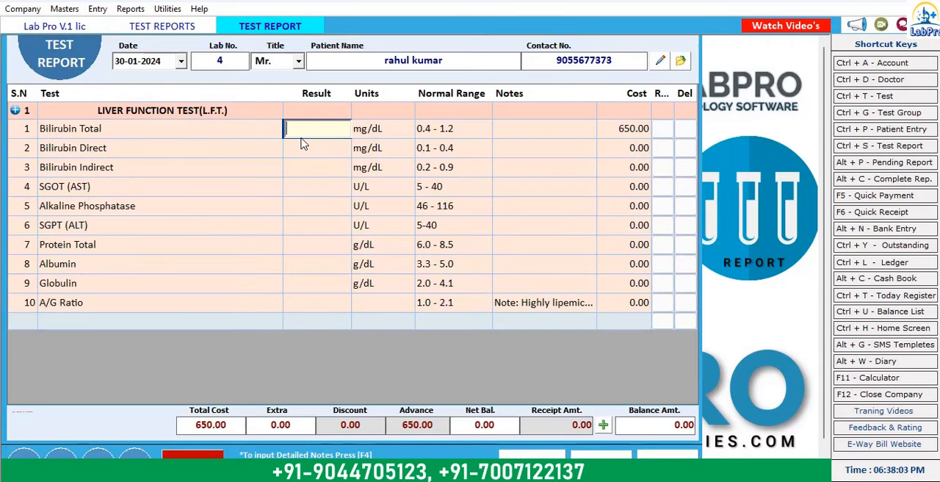
# Step: Enter the bilirubin results: 1.1 for Bilirubin Total, .5 for Bilirubin Direct and .5 for Bilirubin Indirect
pyautogui.write('1.1')
pyautogui.press('Return')
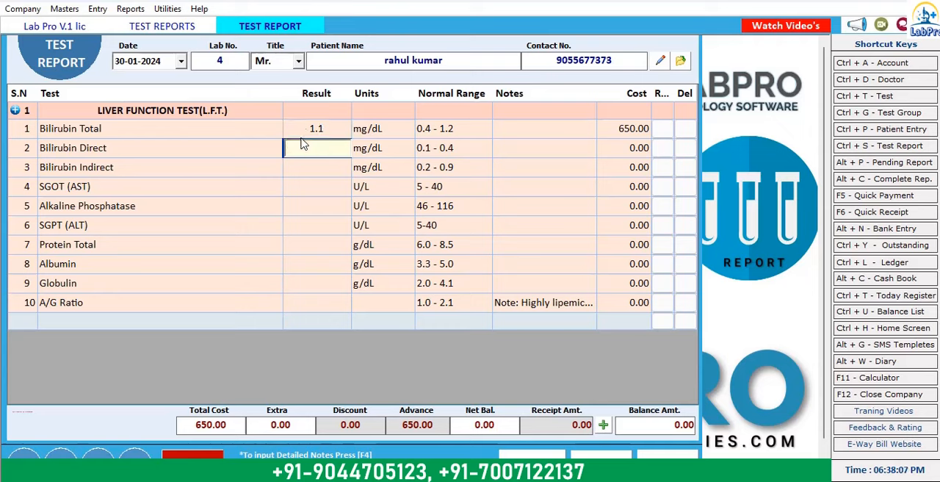
pyautogui.write('.5')
pyautogui.press('Return')
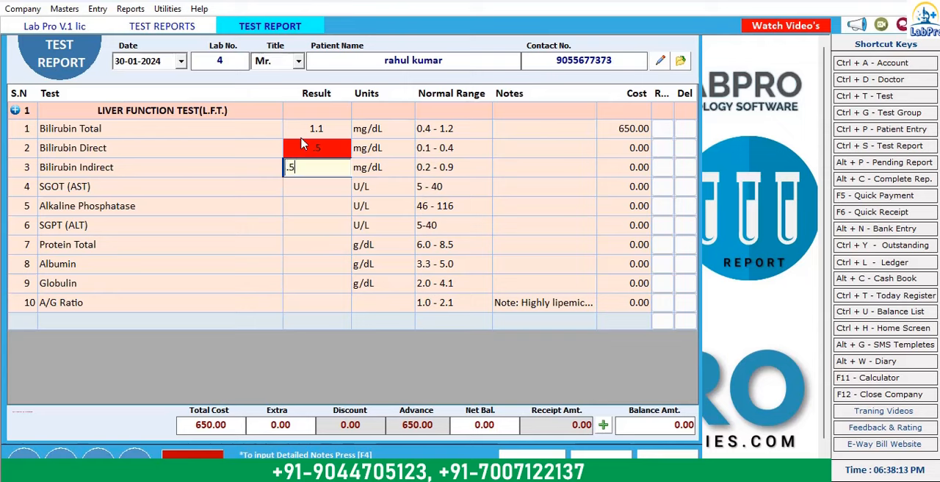
pyautogui.write('.5')
pyautogui.press('Return')
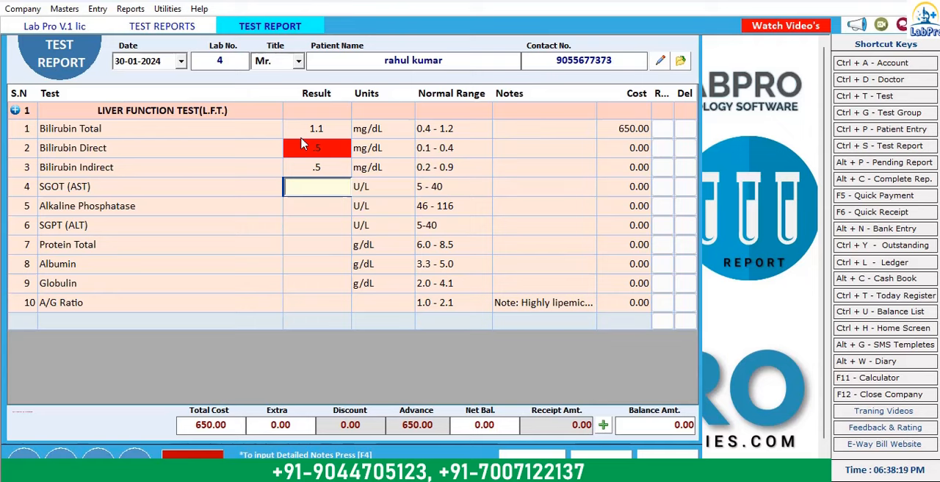
# Step: Enter the enzyme results: 34 for SGOT (AST), 56 for Alkaline Phosphatase and 45 for SGPT (ALT)
pyautogui.press('Return')
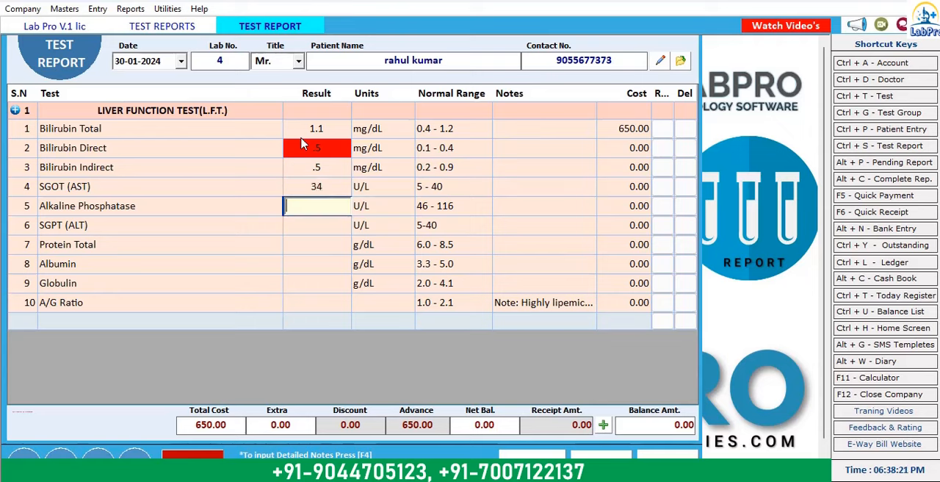
pyautogui.write('56')
pyautogui.press('Return')
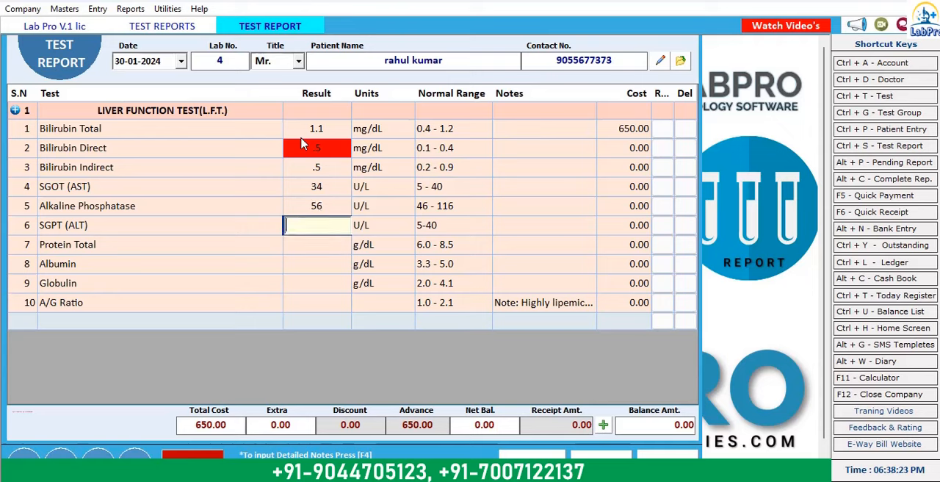
pyautogui.press('Return')
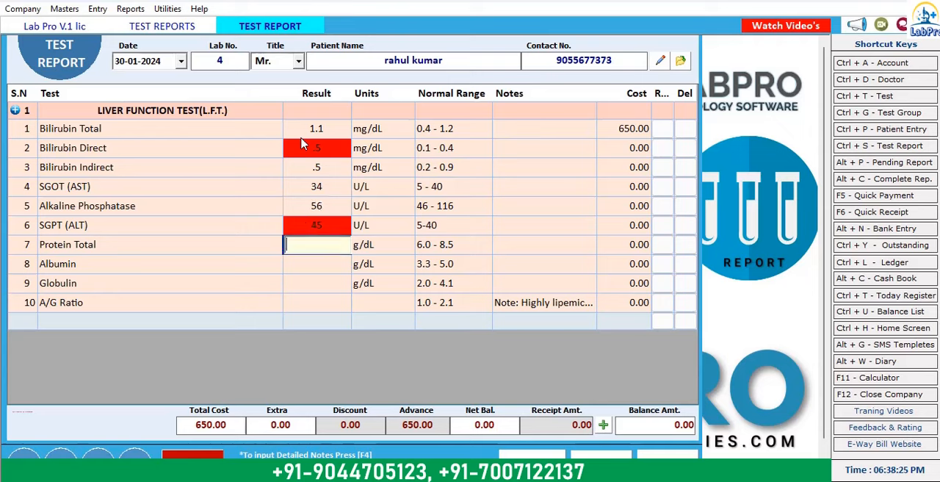
# Step: Enter the protein results: 5 for Protein Total, 5 for Albumin, 3 for Globulin and 2 for A/G Ratio
pyautogui.press('Return')
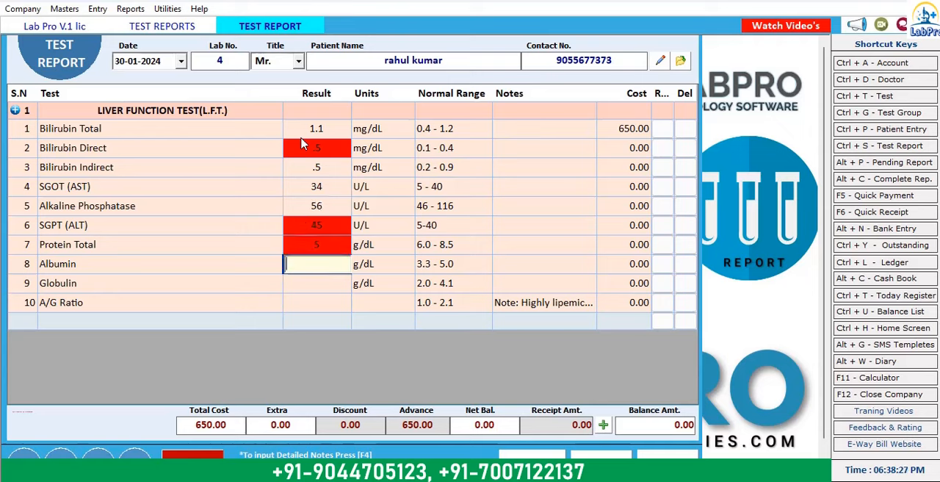
pyautogui.write('5')
pyautogui.press('Return')
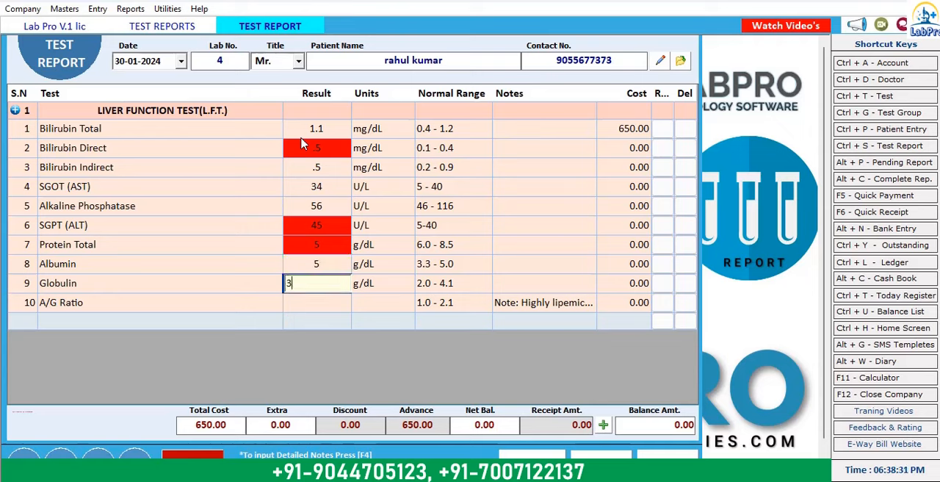
pyautogui.press('Return')
pyautogui.write('2')
pyautogui.press('Return')
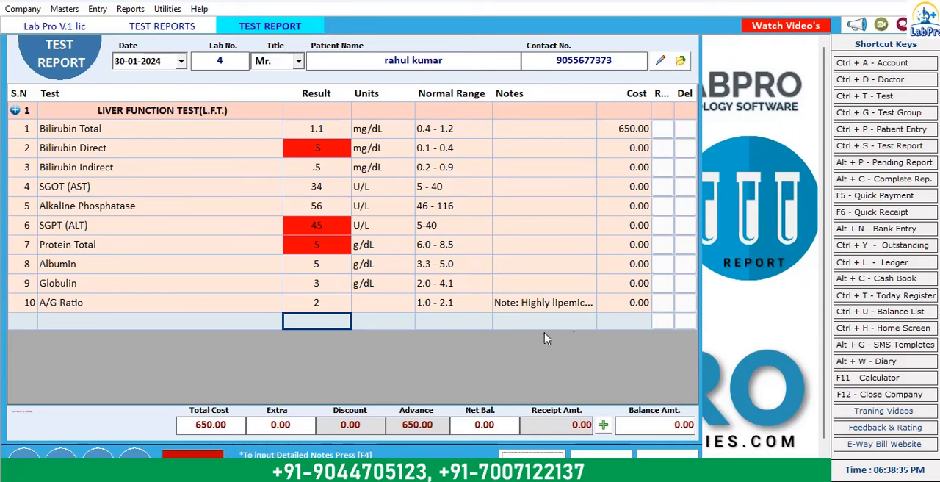
# Step: Review the detailed notes of the A/G Ratio test and accept them
pyautogui.click(576, 310)
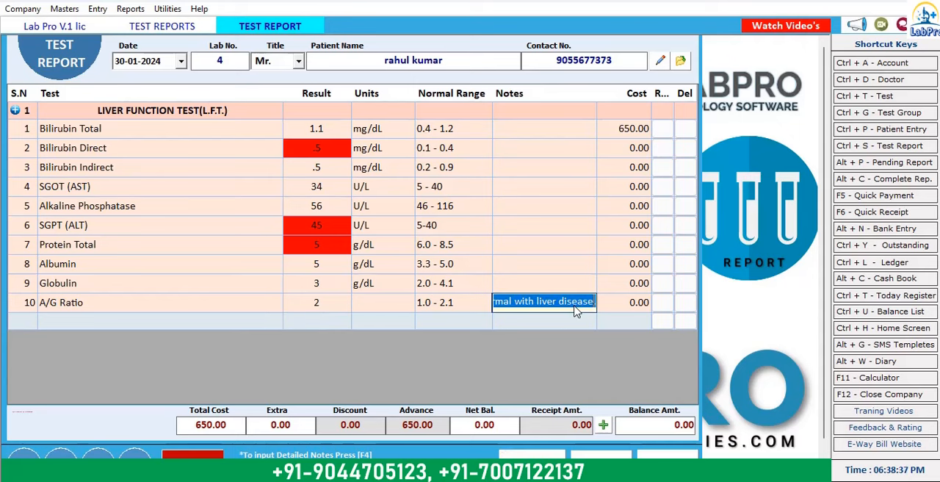
pyautogui.press('F4')
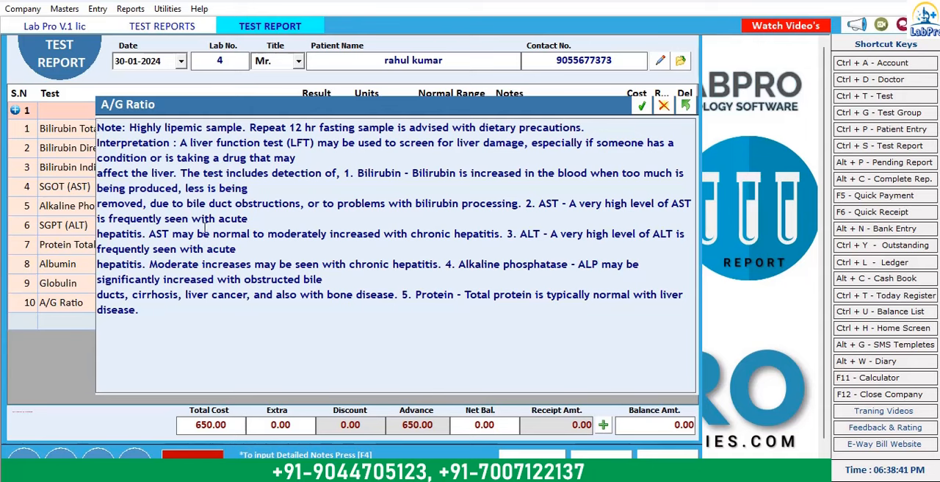
pyautogui.click(642, 106)
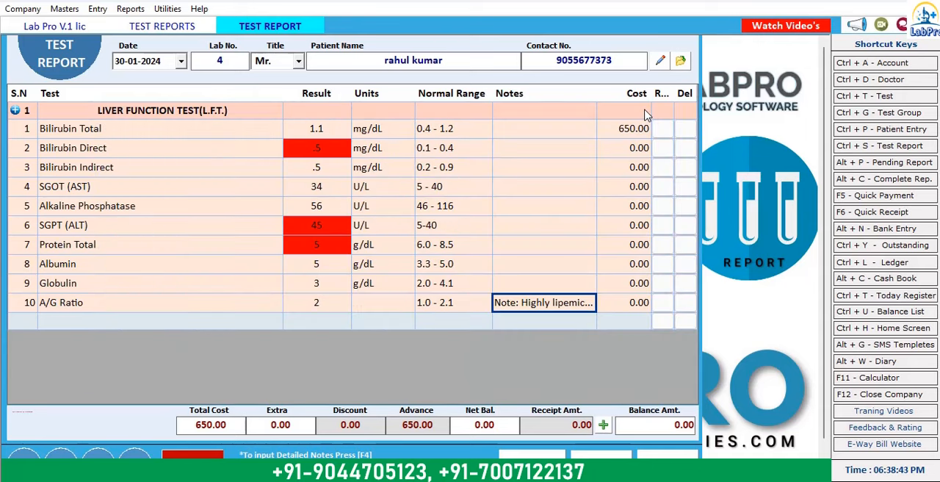
# Step: Record a cash receipt amount of 650 in the payment options of the test report
pyautogui.click(605, 424)
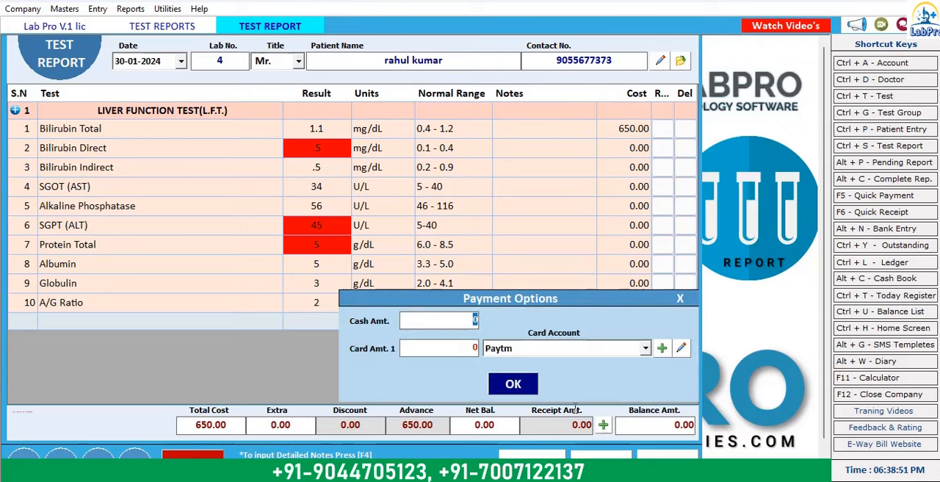
pyautogui.write('650')
pyautogui.click(516, 388)
# Step: Save the test report and open the selection of test groups for printing
pyautogui.click(532, 453)
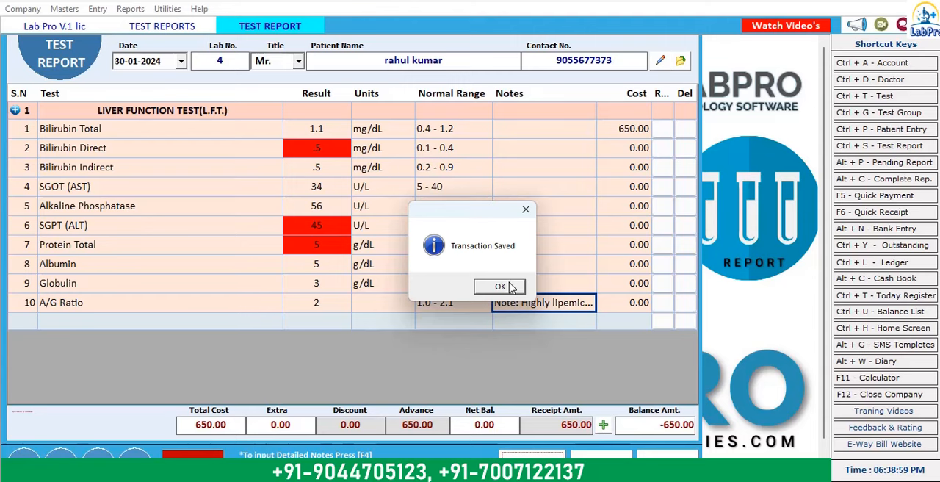
pyautogui.click(502, 288)
pyautogui.click(490, 291)
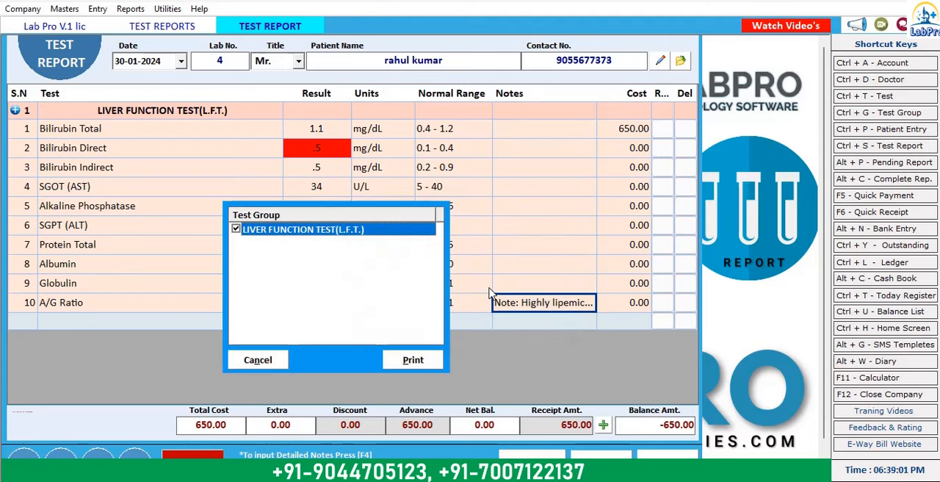
# Step: Send the LIVER FUNCTION TEST(L.F.T.) group to printing and choose the TestLetter format for the test report
pyautogui.click(428, 363)
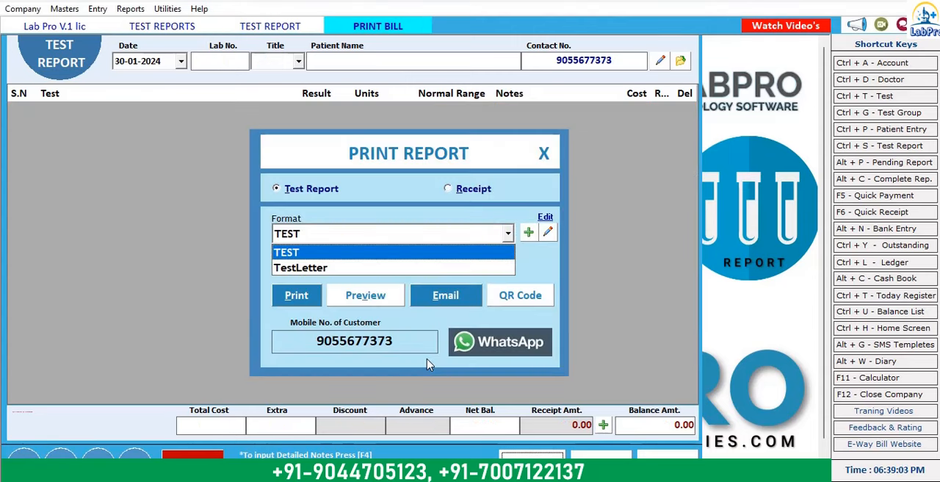
pyautogui.click(312, 252)
pyautogui.click(350, 236)
pyautogui.click(345, 267)
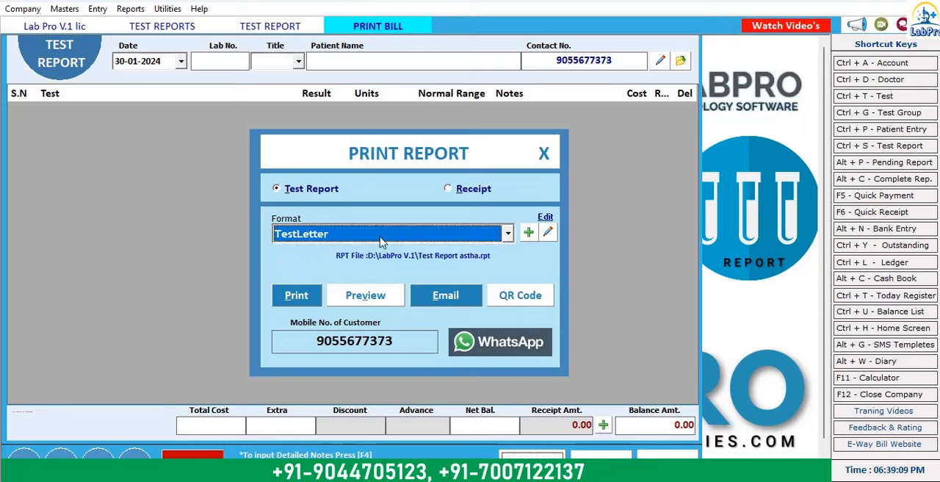
pyautogui.click(412, 233)
pyautogui.click(365, 266)
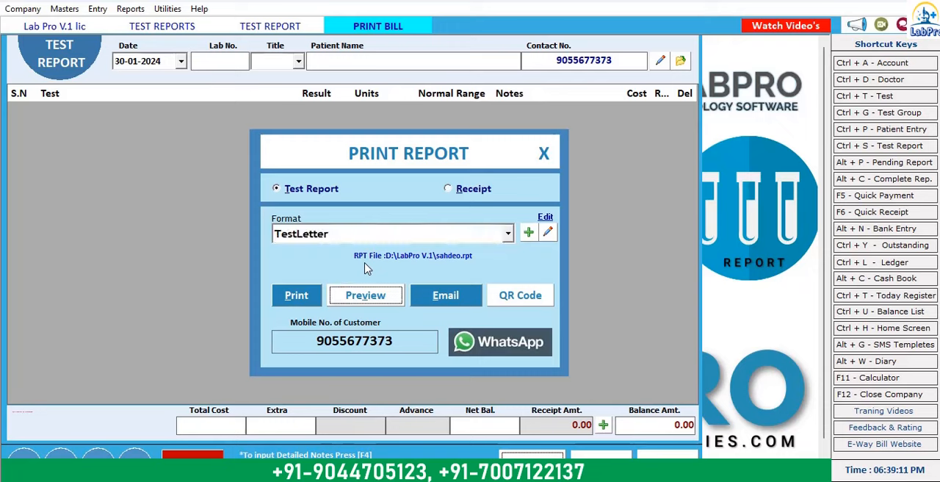
pyautogui.click(424, 234)
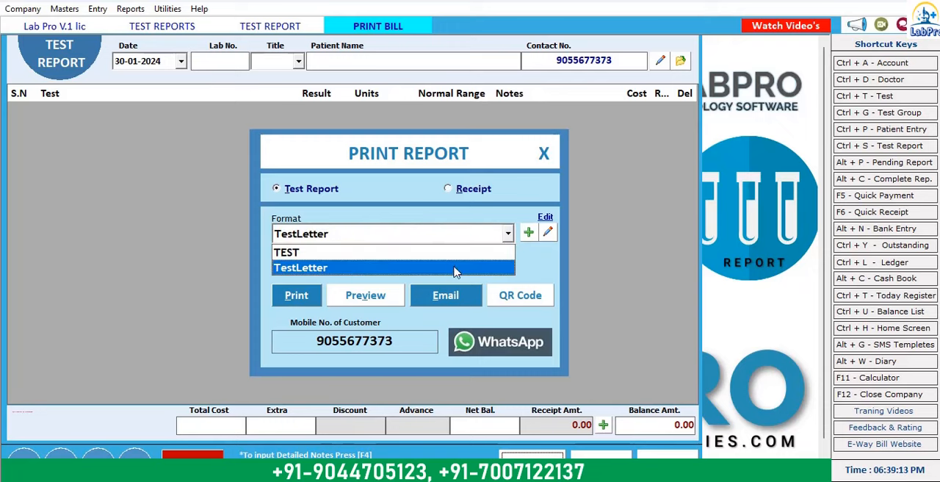
pyautogui.click(488, 238)
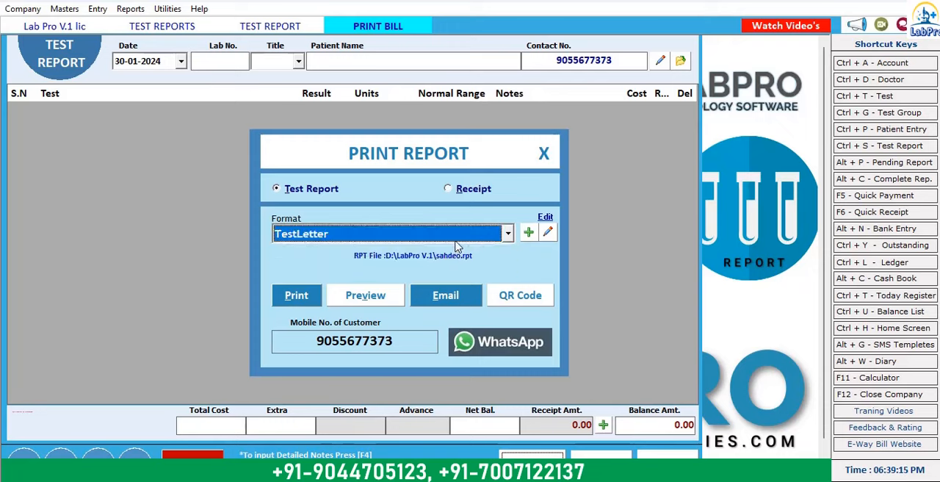
pyautogui.click(462, 237)
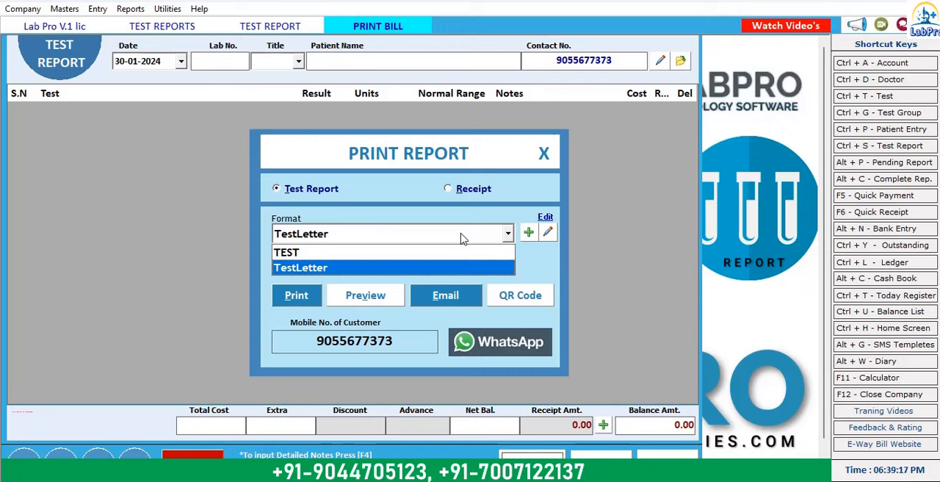
pyautogui.click(462, 238)
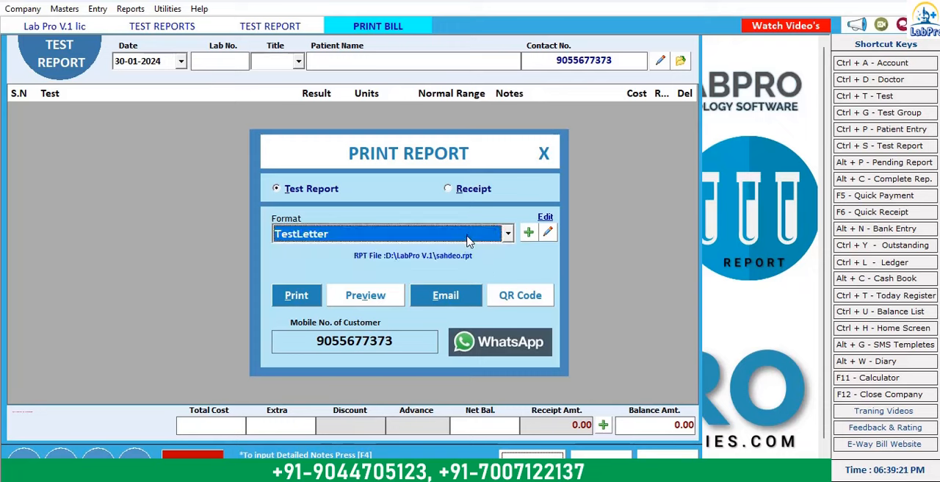
pyautogui.click(467, 240)
# Step: Preview the test report in the TestLetter format, examine it down to the footer, and close the preview
pyautogui.click(389, 308)
pyautogui.click(387, 303)
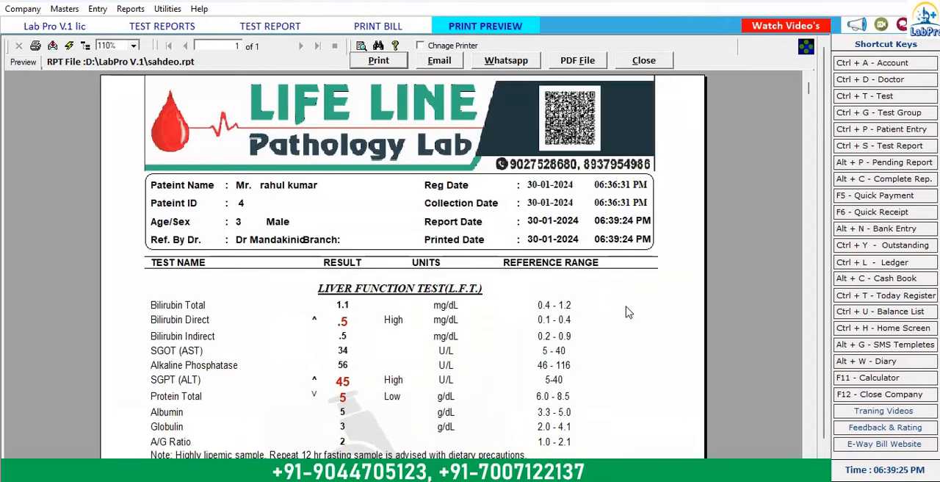
pyautogui.scroll(-3, 627, 312)
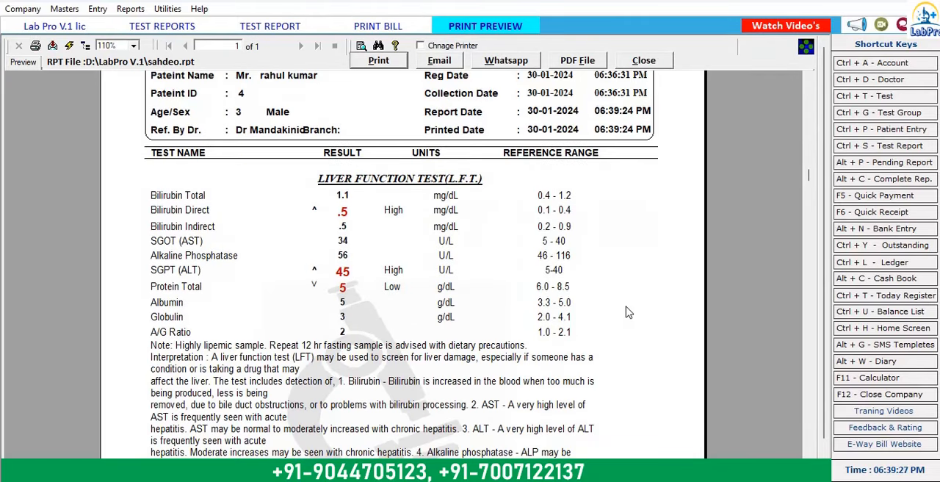
pyautogui.scroll(-10, 628, 312)
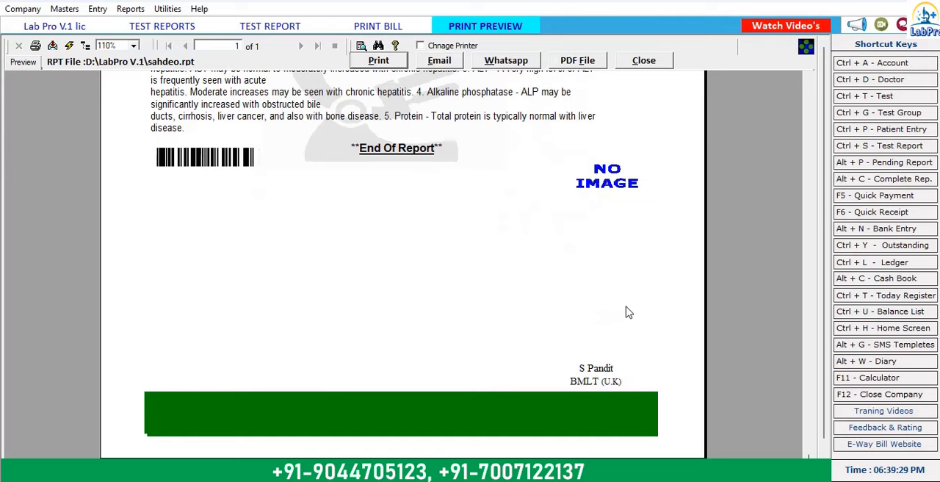
pyautogui.scroll(13, 628, 312)
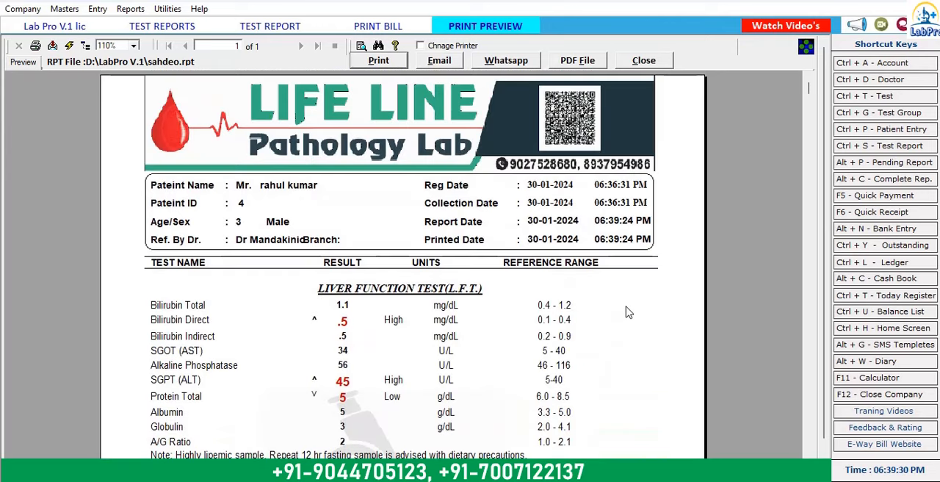
pyautogui.click(644, 61)
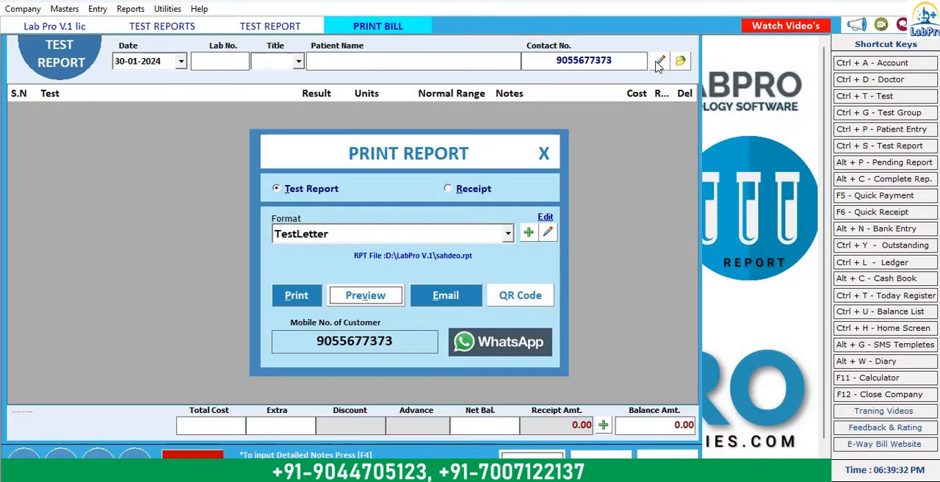
# Step: Switch the report format to TEST and preview the test report through to its end
pyautogui.click(444, 234)
pyautogui.click(401, 253)
pyautogui.click(367, 295)
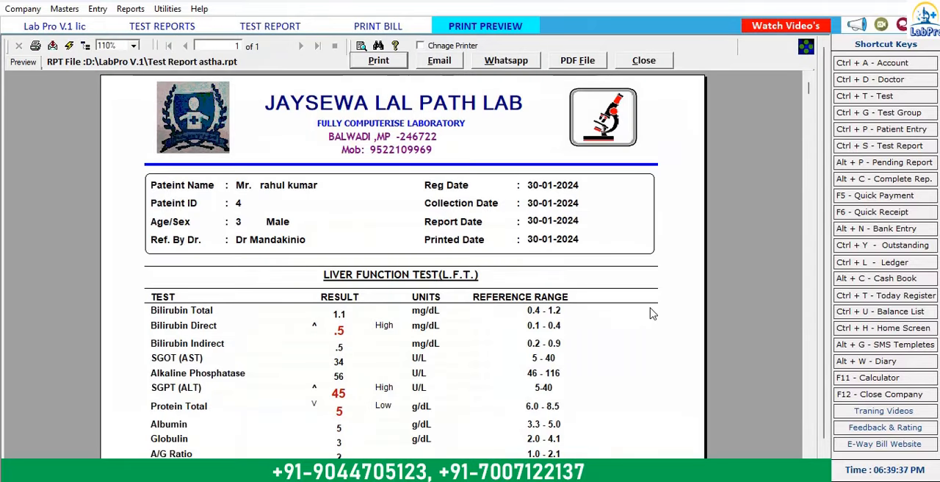
pyautogui.scroll(-10, 650, 314)
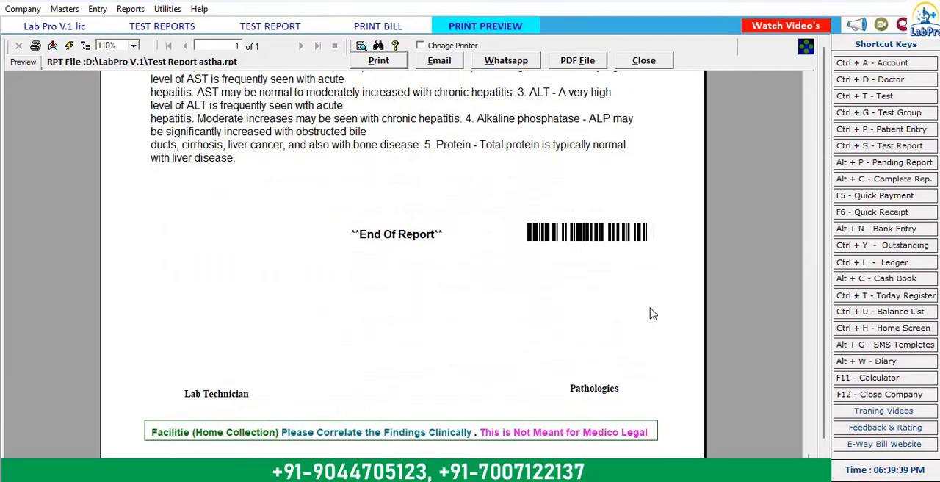
pyautogui.scroll(10, 650, 314)
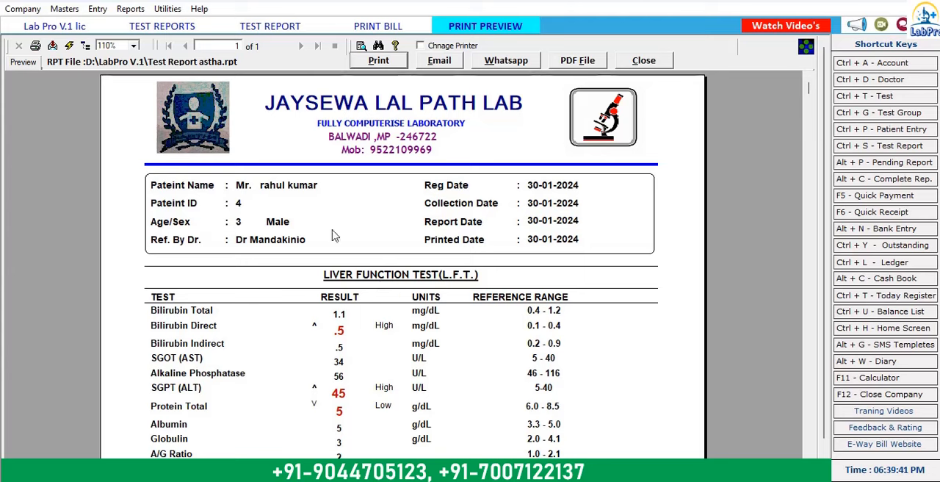
# Step: Export the previewed report as an Acrobat PDF disk file named "Test Report LFT" in the LabPro V.1 folder
pyautogui.click(53, 47)
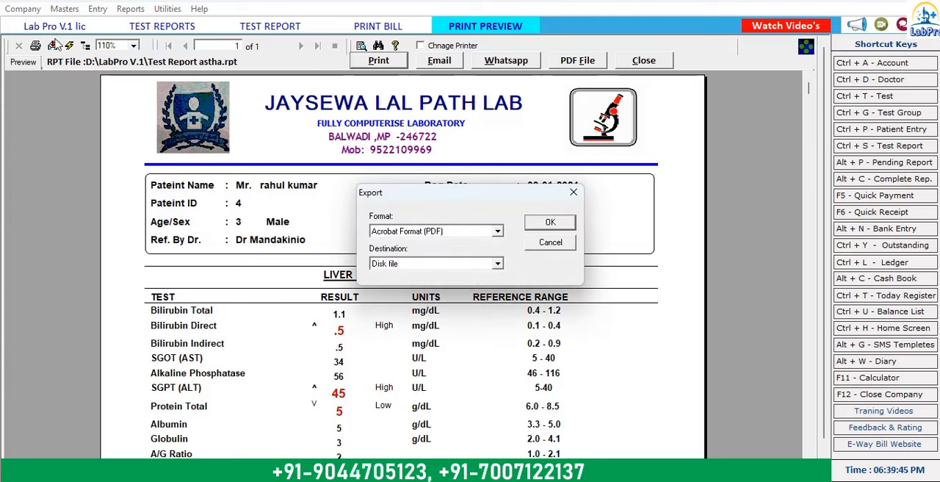
pyautogui.click(551, 223)
pyautogui.click(63, 125)
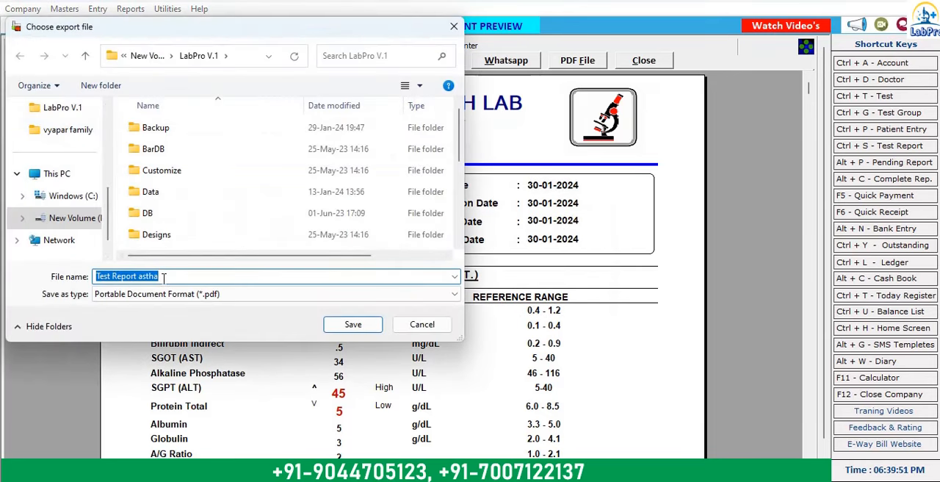
pyautogui.click(163, 276)
pyautogui.press('BackSpace')
pyautogui.press('BackSpace')
pyautogui.press('BackSpace')
pyautogui.press('BackSpace')
pyautogui.press('BackSpace')
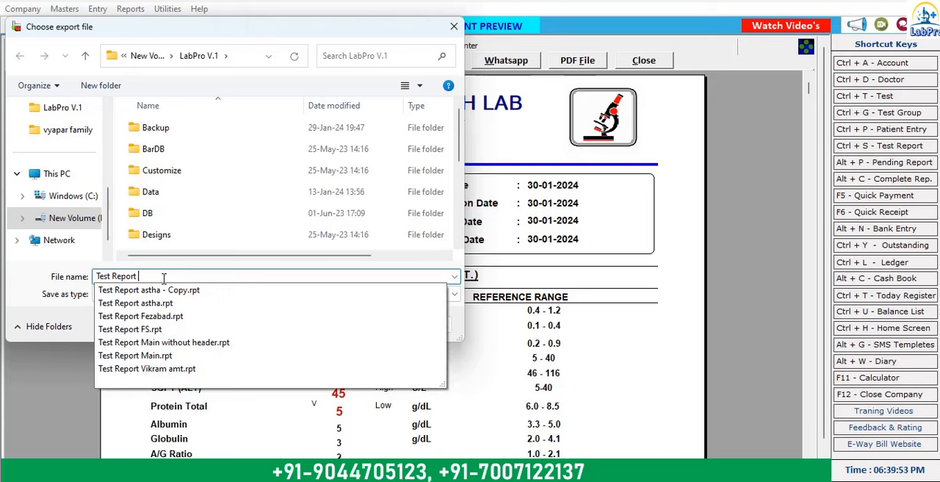
pyautogui.write('LFT')
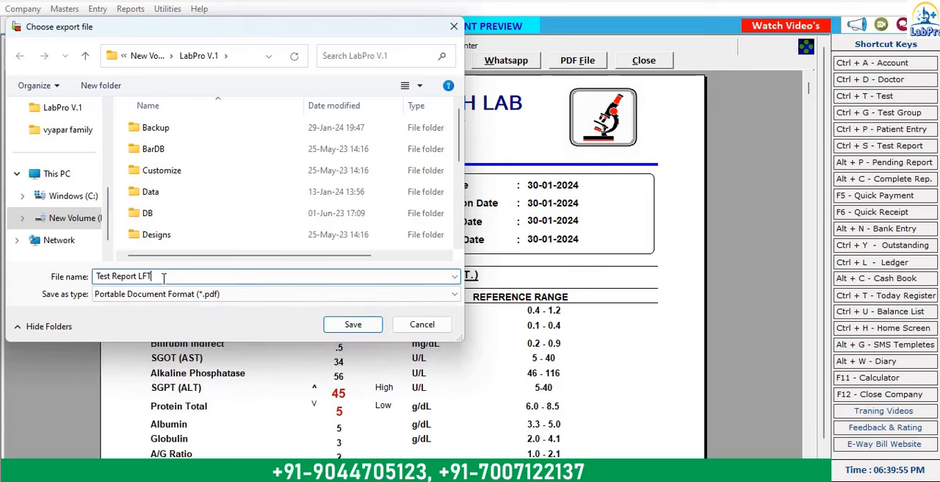
pyautogui.click(359, 329)
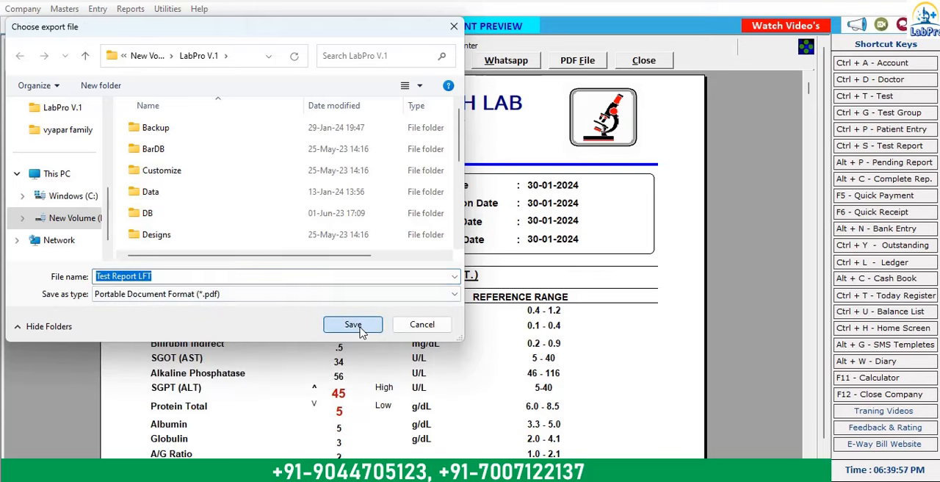
# Step: Close the report preview, the print options and the test report entry to return to the home screen
pyautogui.click(658, 63)
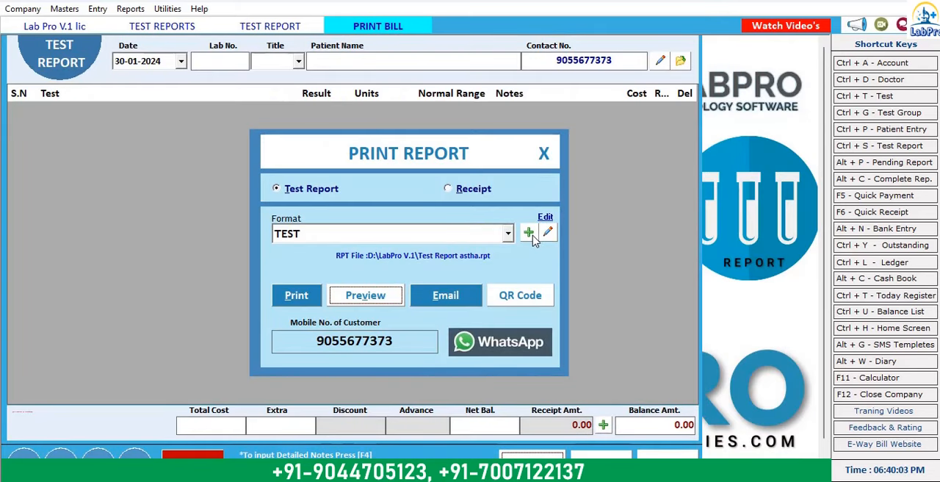
pyautogui.click(543, 154)
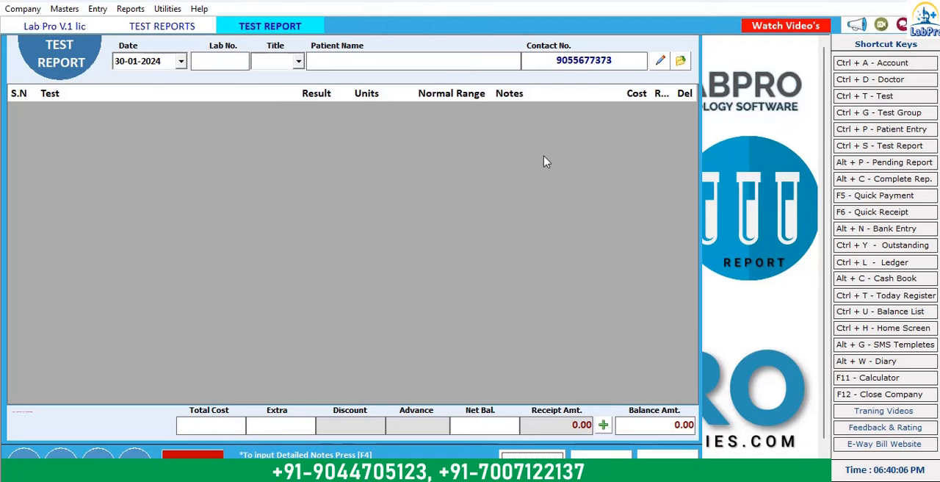
pyautogui.click(690, 450)
pyautogui.click(674, 66)
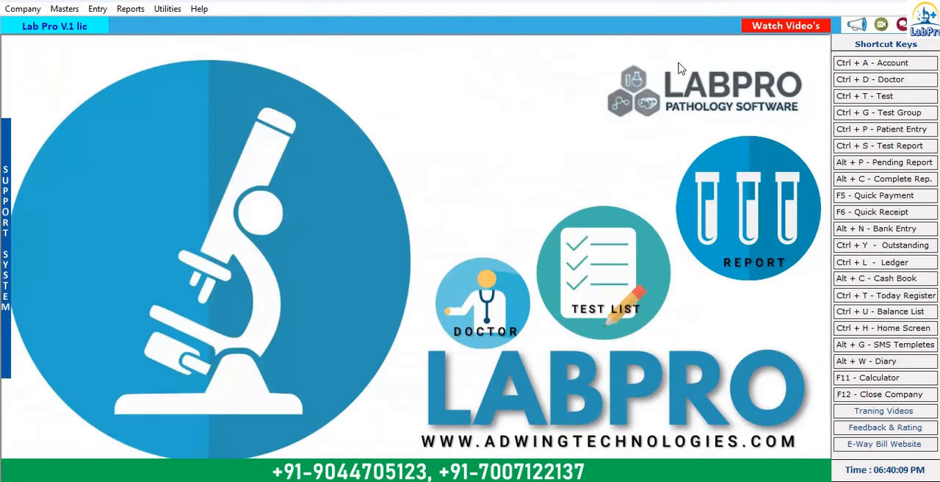
# Step: In the Report Builder Tool, assign Kamal Diagnostics.rpt as the TEST template's report file and save the update
pyautogui.click(167, 10)
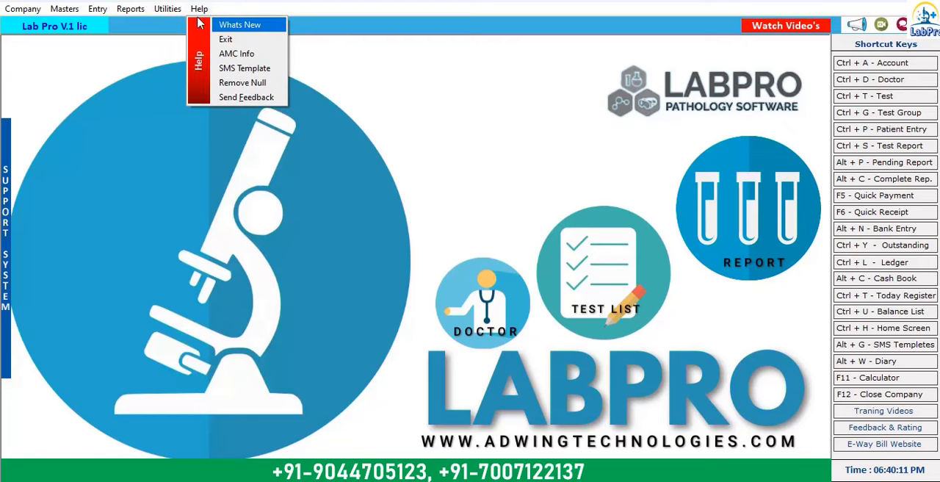
pyautogui.click(211, 25)
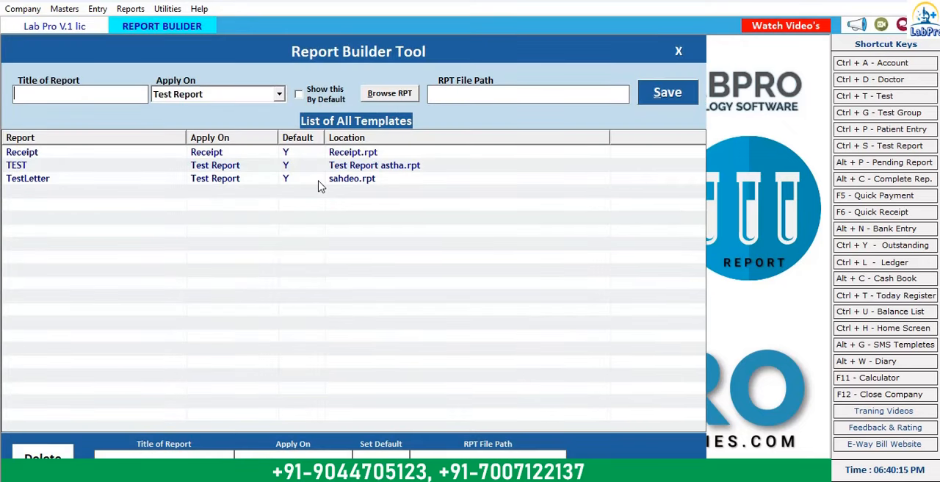
pyautogui.doubleClick(360, 166)
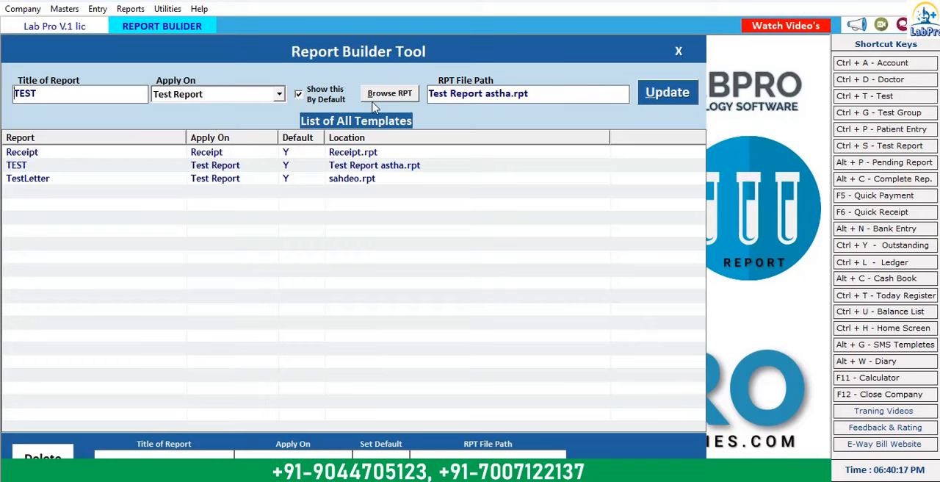
pyautogui.click(394, 96)
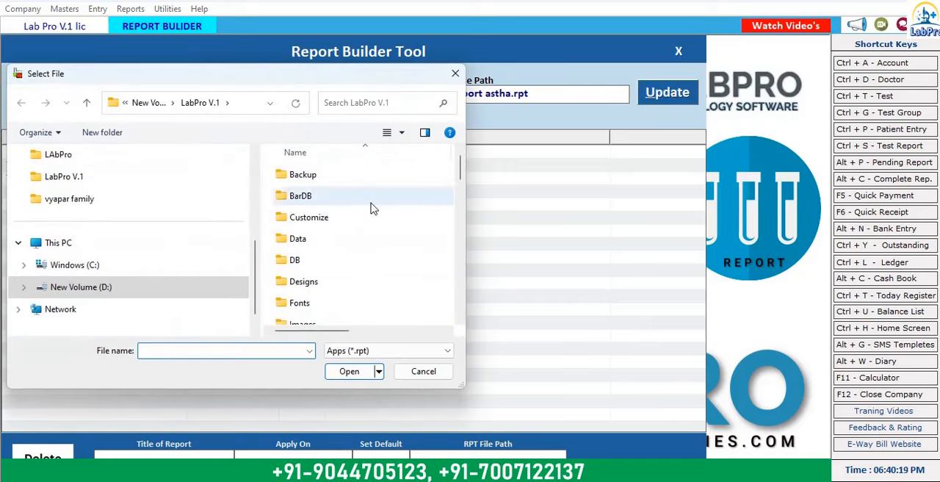
pyautogui.scroll(-3, 365, 235)
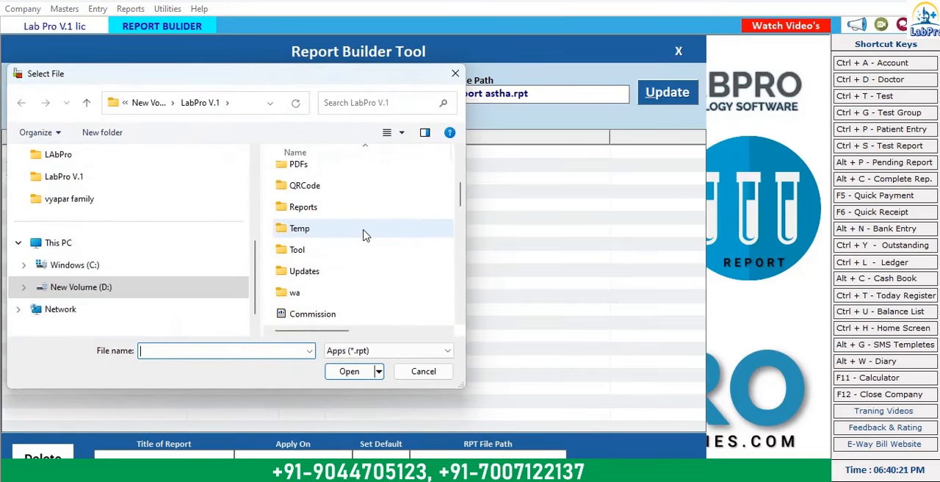
pyautogui.scroll(-1, 365, 235)
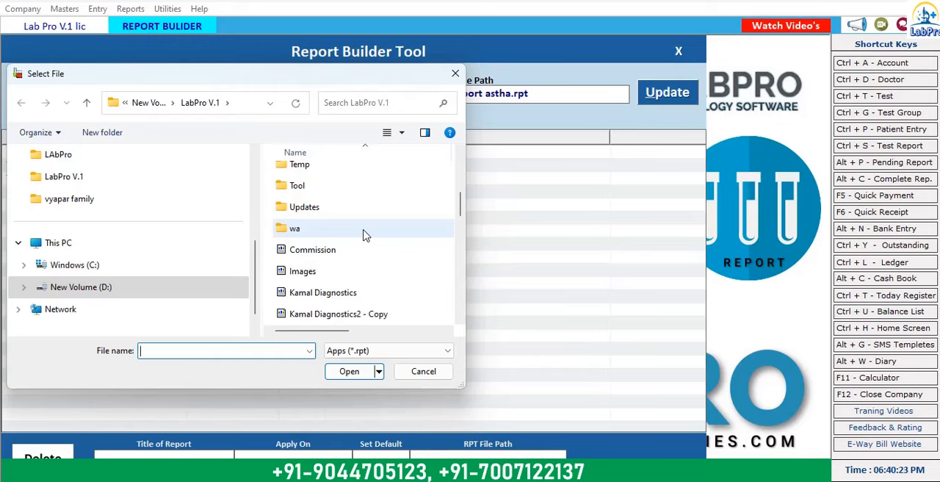
pyautogui.scroll(-1, 365, 235)
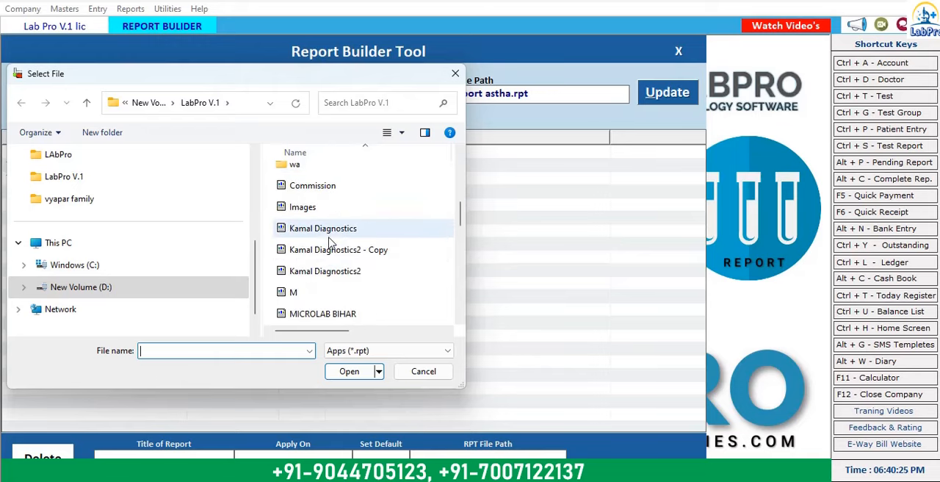
pyautogui.click(329, 235)
pyautogui.click(344, 371)
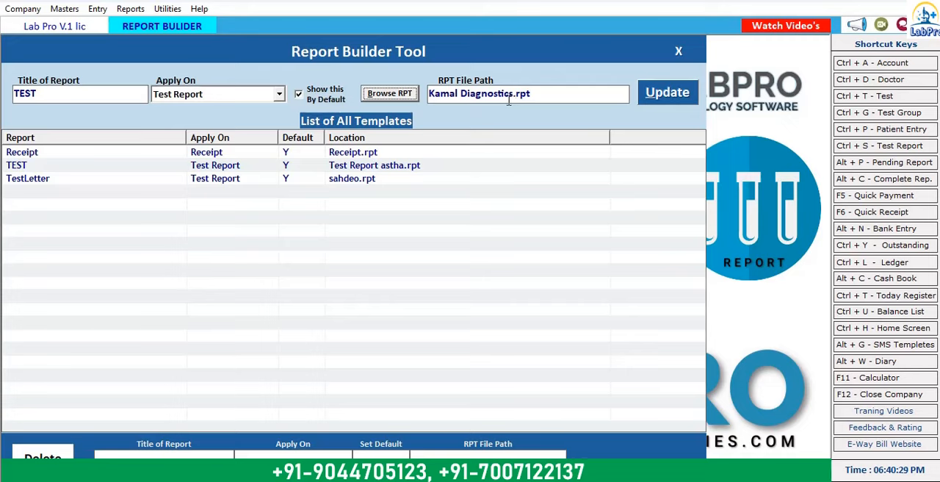
pyautogui.click(679, 97)
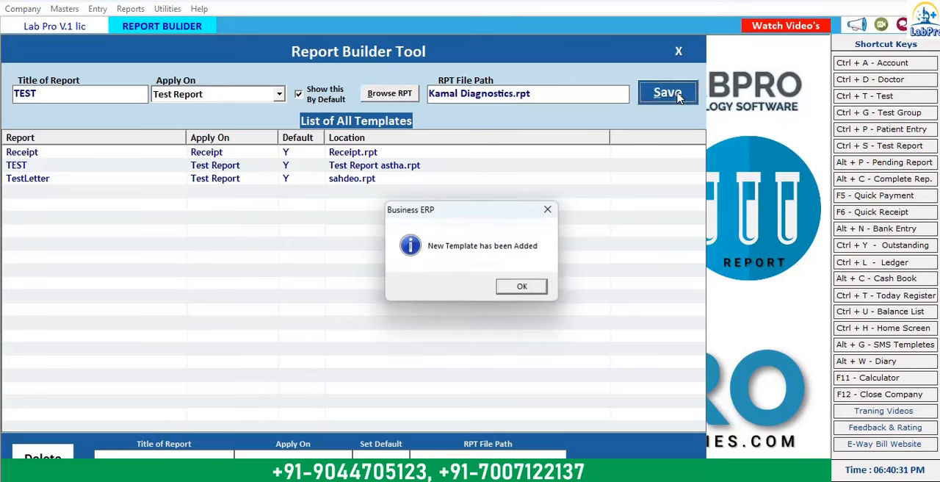
pyautogui.click(534, 291)
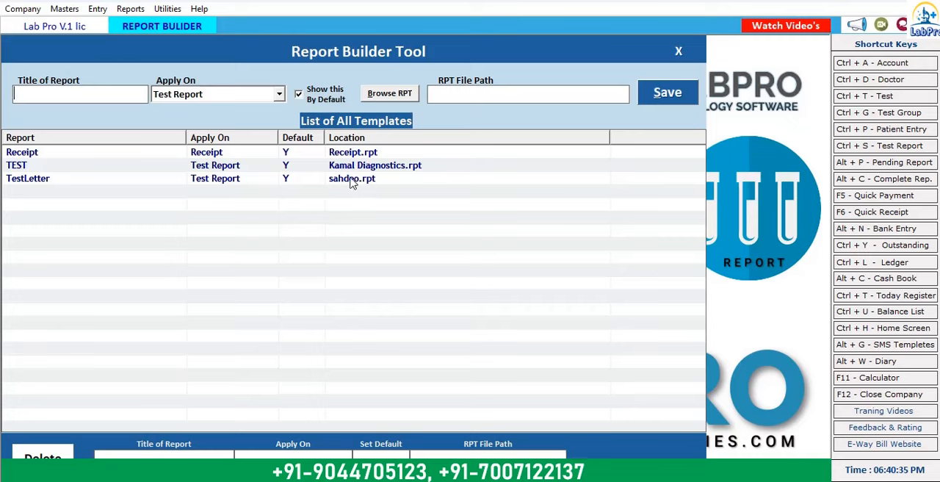
# Step: Assign VR Diagnostic Nellore2.rpt as the TestLetter template's report file, save the update and close the Report Builder Tool
pyautogui.click(351, 180)
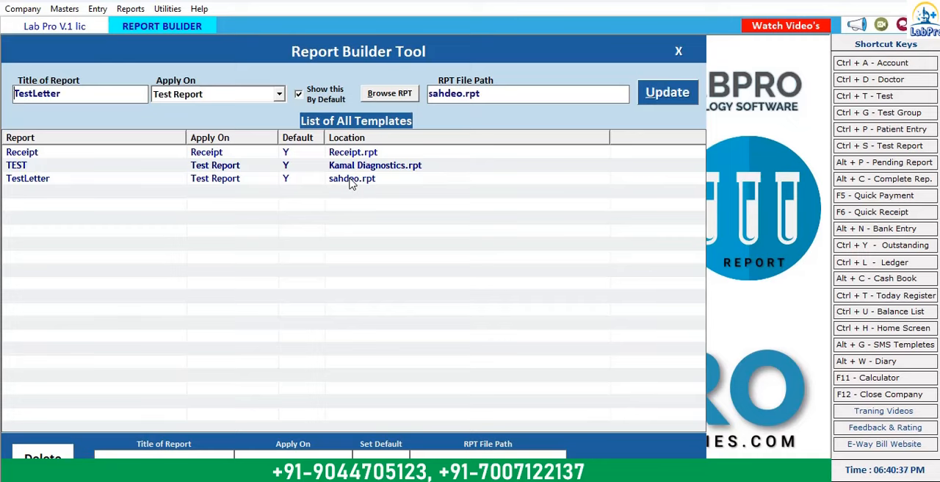
pyautogui.click(400, 96)
pyautogui.scroll(-5, 373, 272)
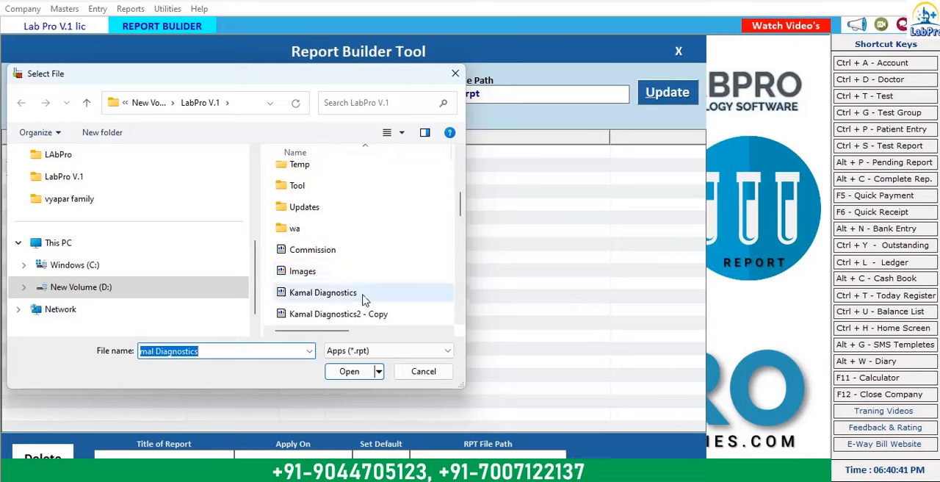
pyautogui.scroll(-2, 365, 297)
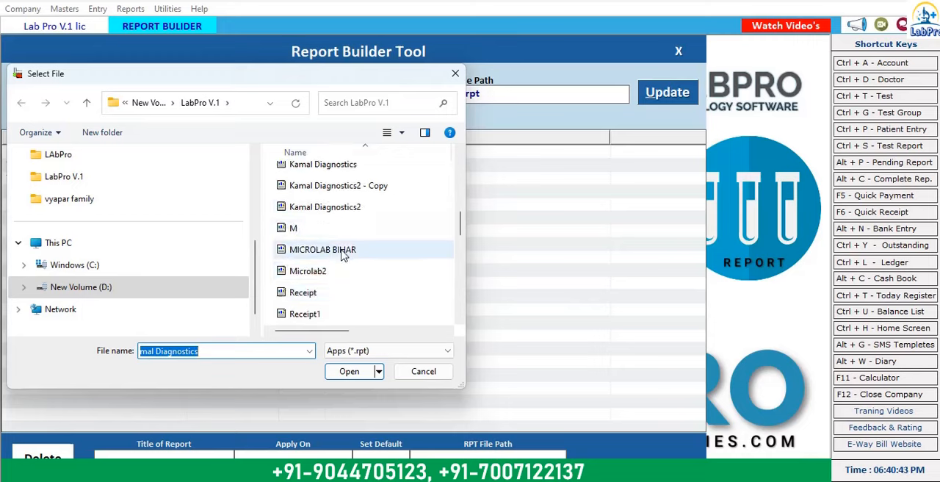
pyautogui.scroll(-3, 345, 253)
pyautogui.scroll(3, 351, 261)
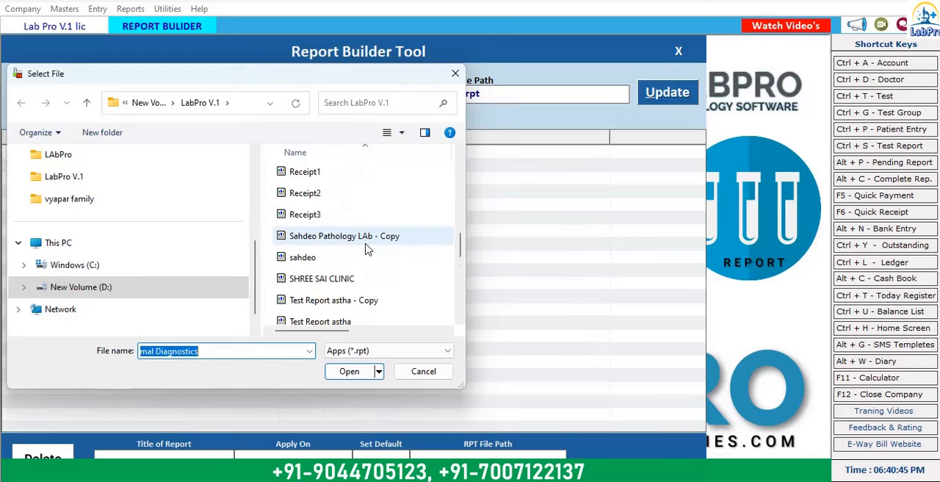
pyautogui.scroll(4, 367, 259)
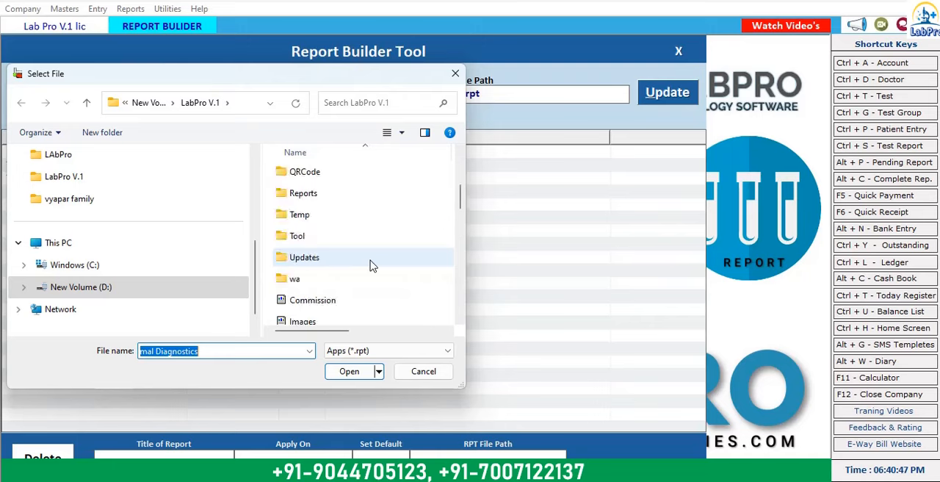
pyautogui.scroll(-3, 369, 260)
pyautogui.scroll(-3, 382, 253)
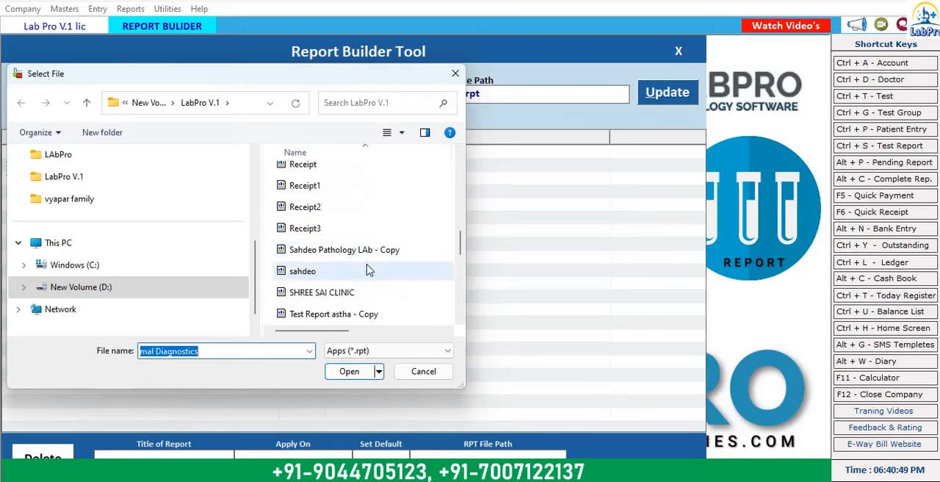
pyautogui.scroll(-3, 382, 273)
pyautogui.scroll(-1, 380, 276)
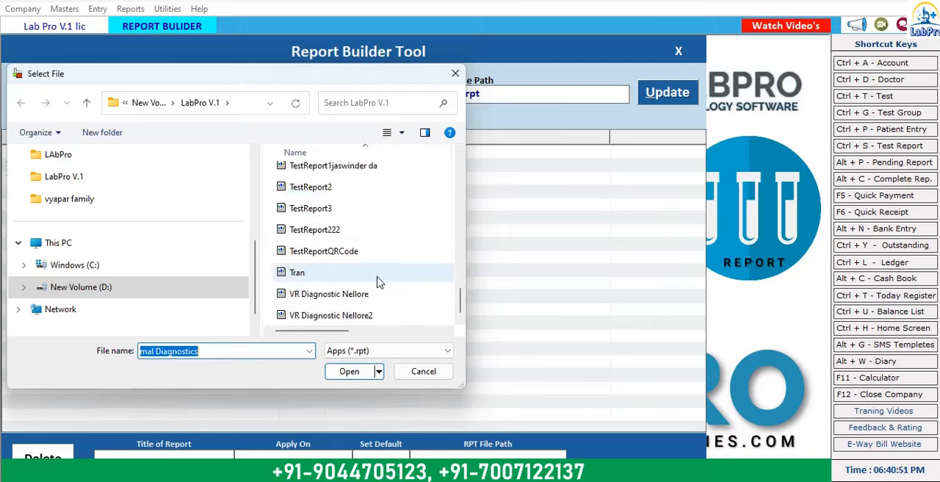
pyautogui.click(330, 315)
pyautogui.click(345, 369)
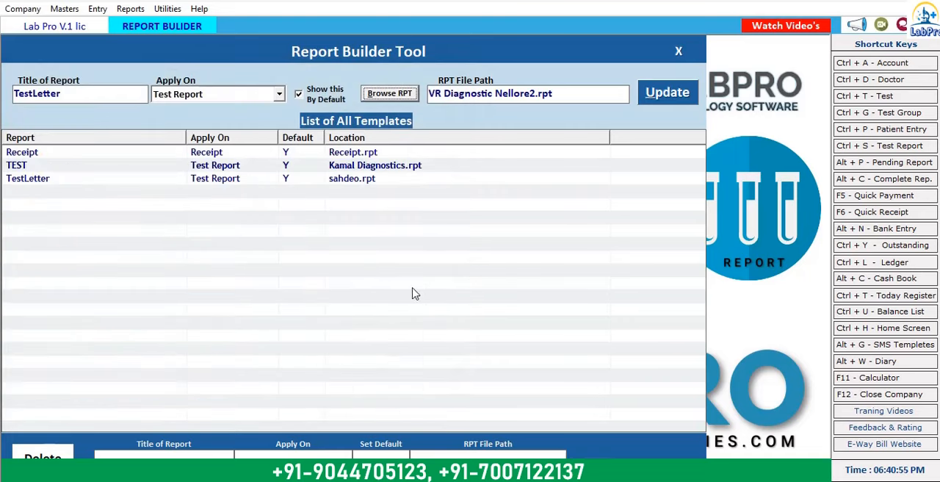
pyautogui.click(659, 95)
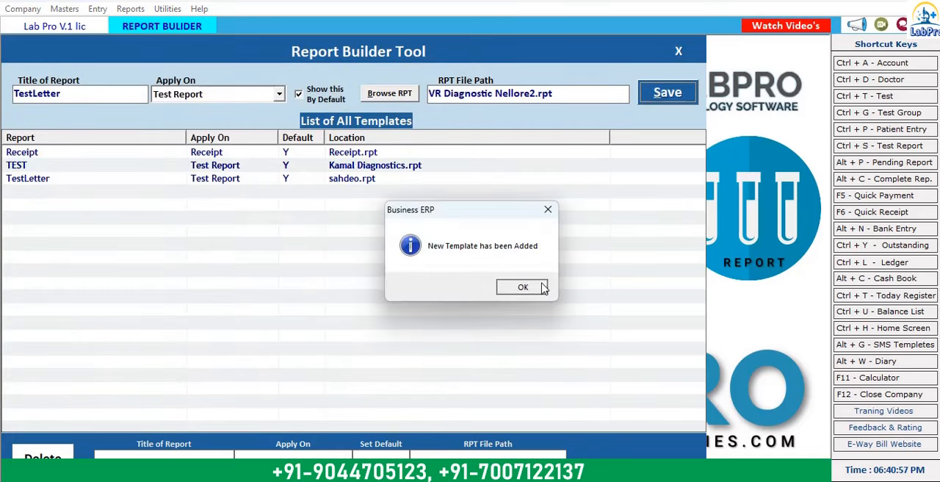
pyautogui.click(539, 288)
pyautogui.click(677, 51)
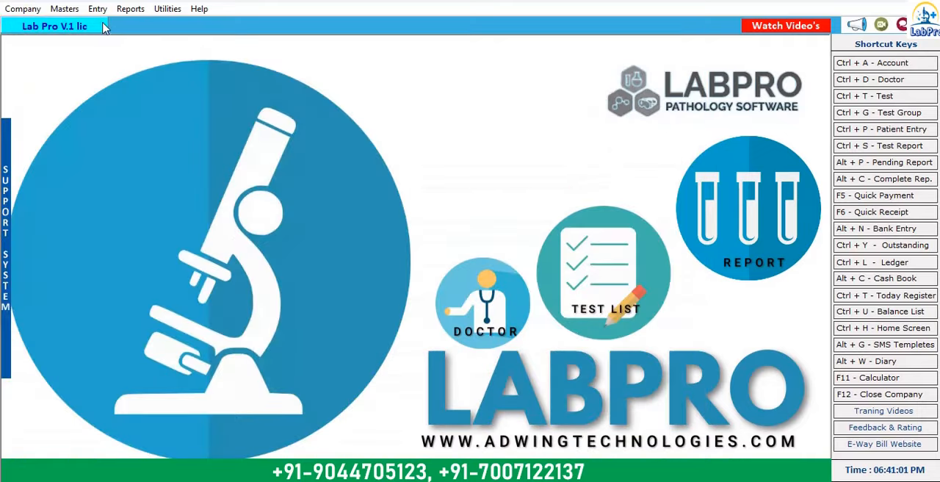
# Step: List the test reports register for 30-01-2024 and open the patient's liver function test entry from it
pyautogui.click(130, 9)
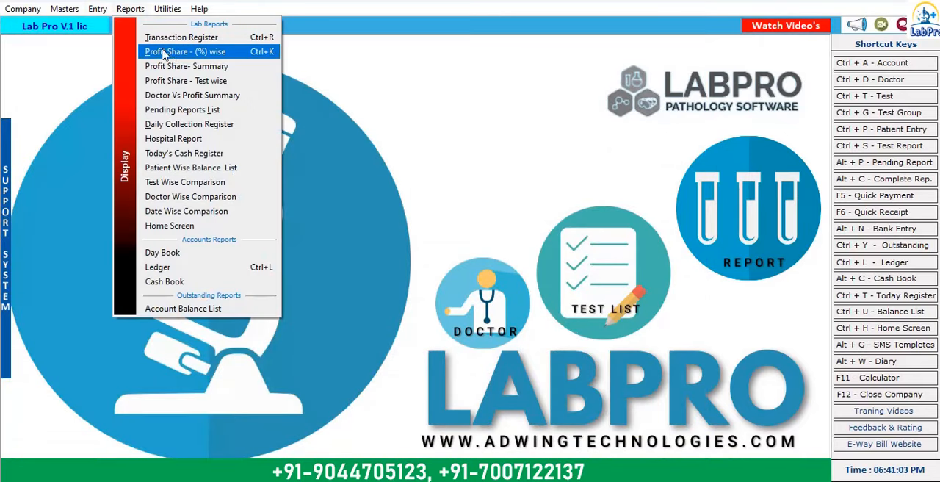
pyautogui.click(183, 37)
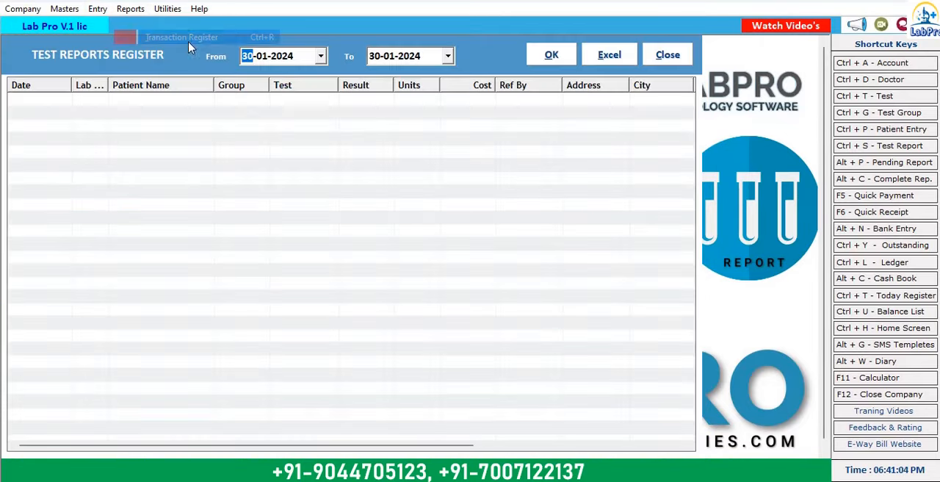
pyautogui.click(552, 60)
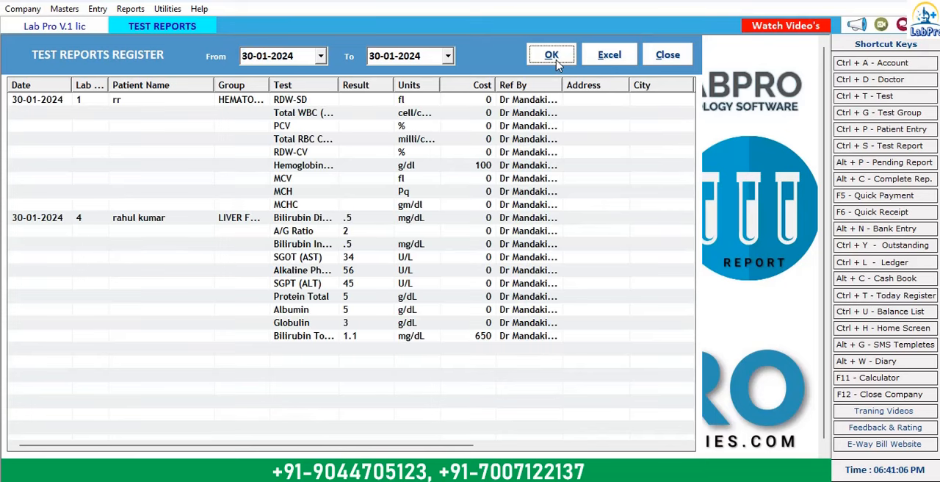
pyautogui.doubleClick(160, 220)
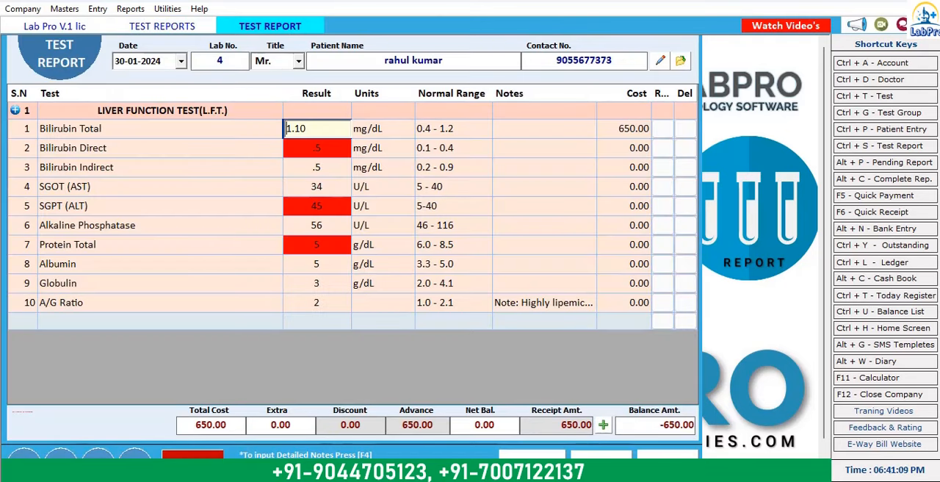
# Step: Preview the liver function test report in the TEST format through to its end, then close the preview
pyautogui.click(601, 456)
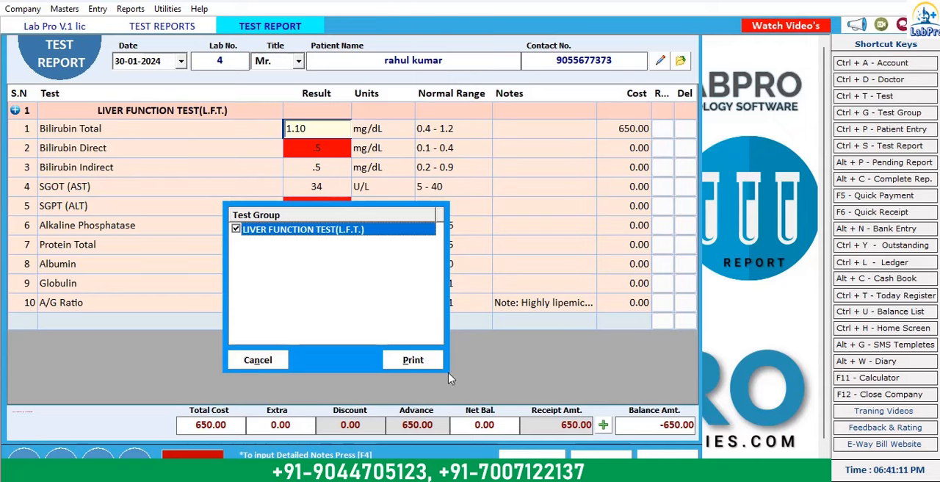
pyautogui.click(416, 360)
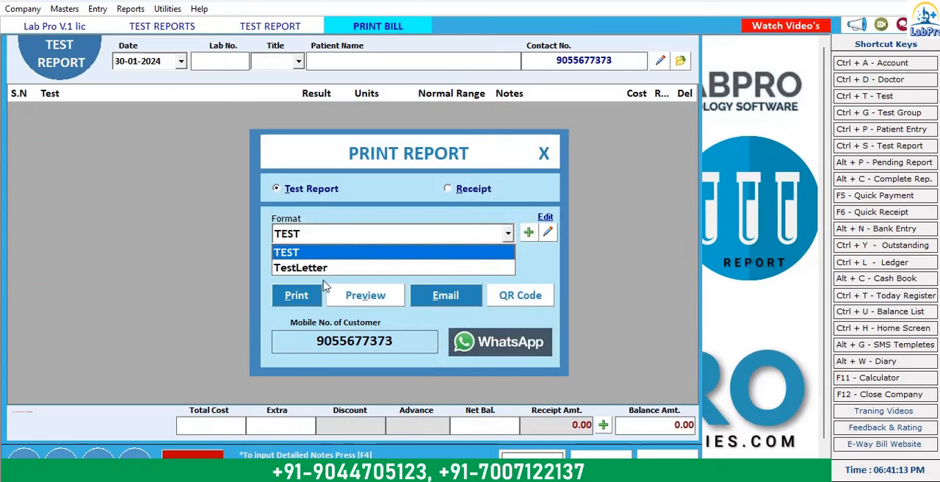
pyautogui.click(339, 254)
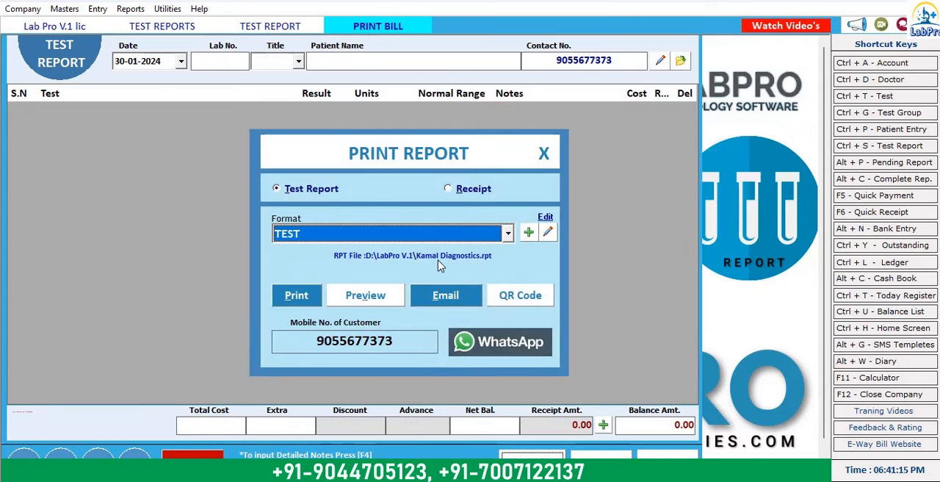
pyautogui.click(366, 295)
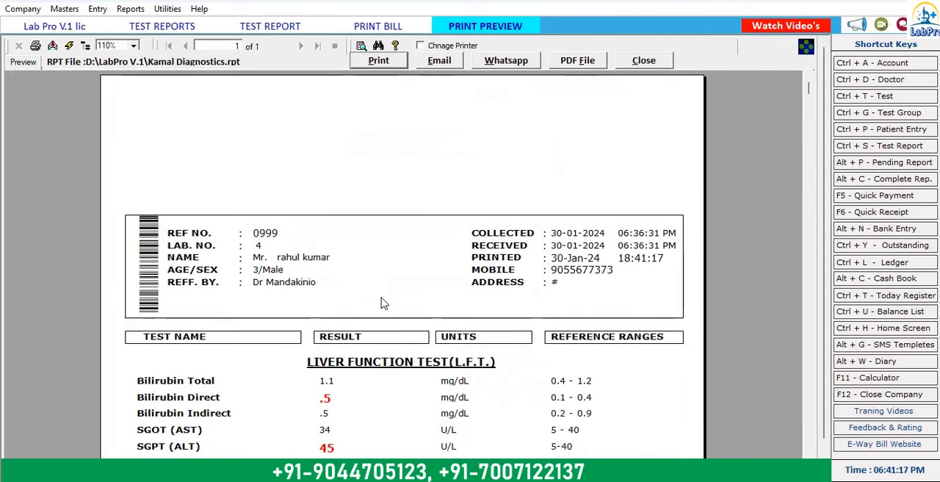
pyautogui.scroll(-3, 573, 337)
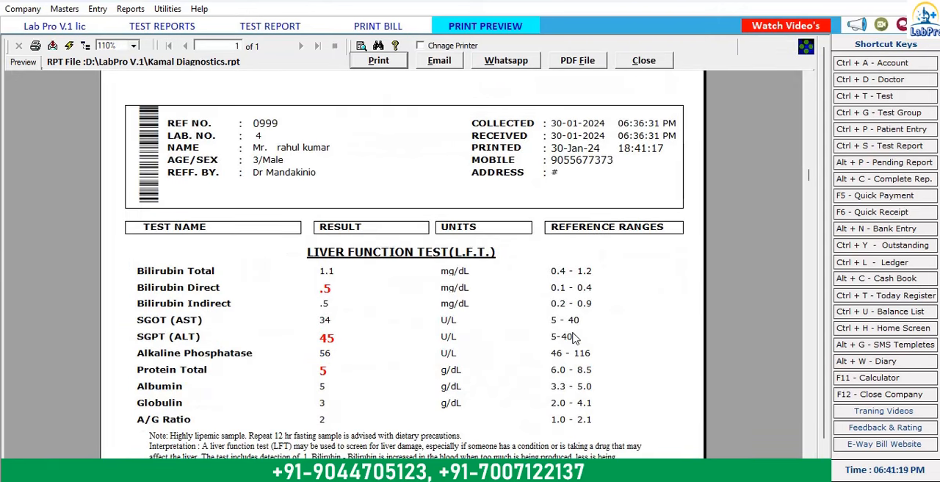
pyautogui.scroll(-10, 572, 301)
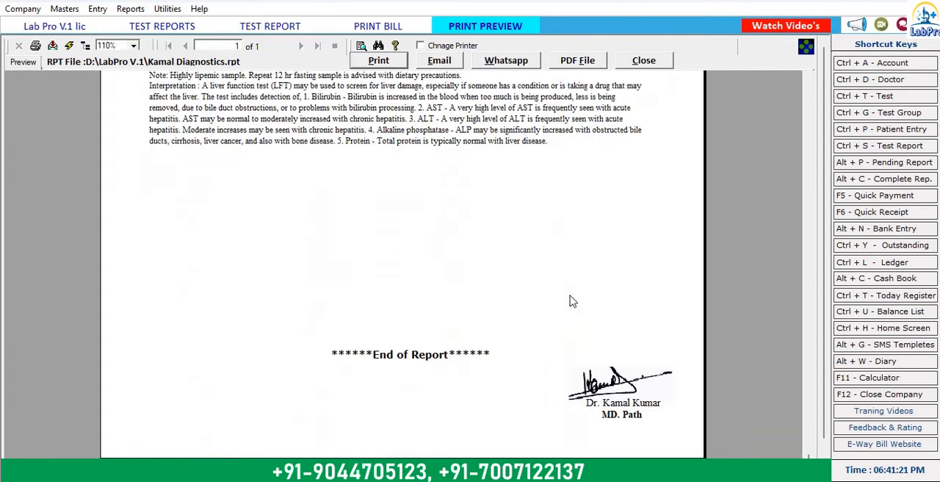
pyautogui.scroll(13, 470, 363)
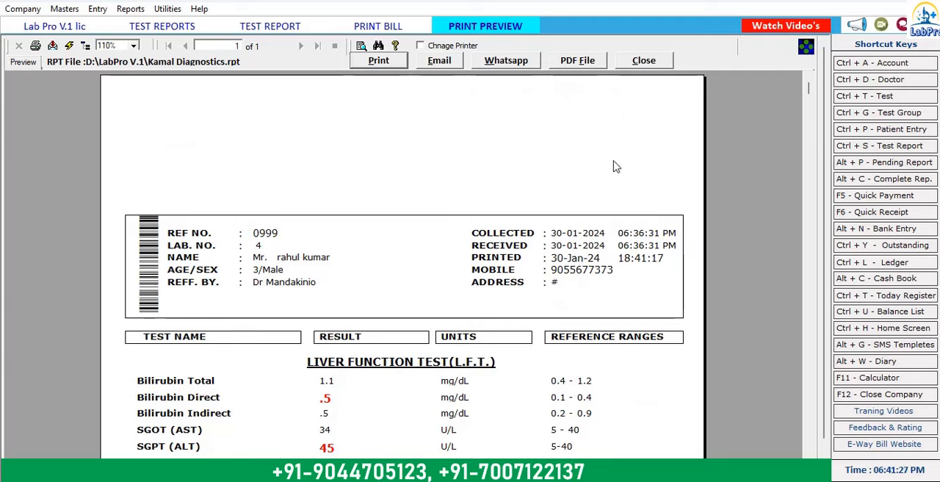
pyautogui.click(643, 61)
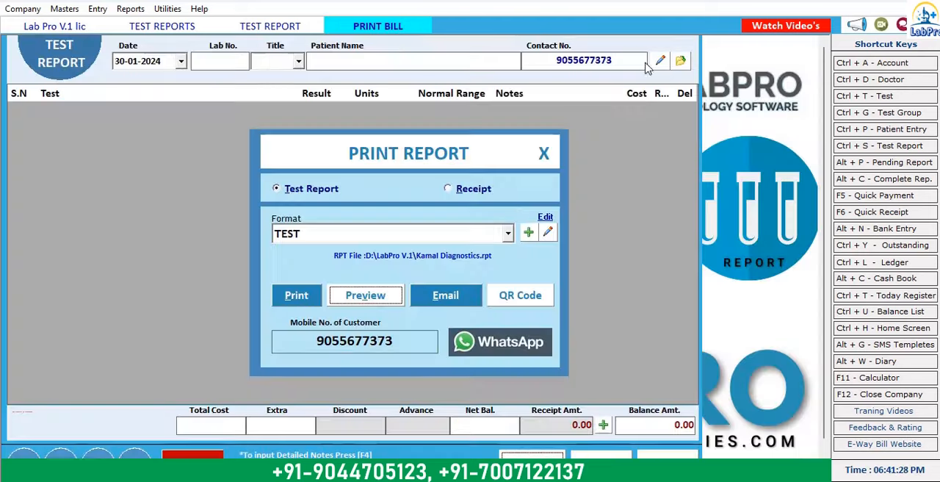
# Step: Switch the report format to TestLetter, preview the report through to its end and close the preview
pyautogui.click(434, 238)
pyautogui.click(411, 268)
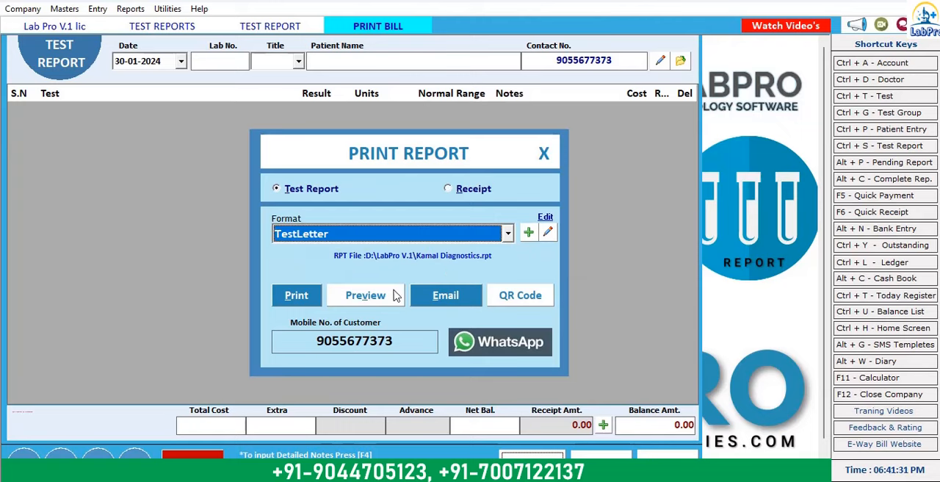
pyautogui.click(393, 293)
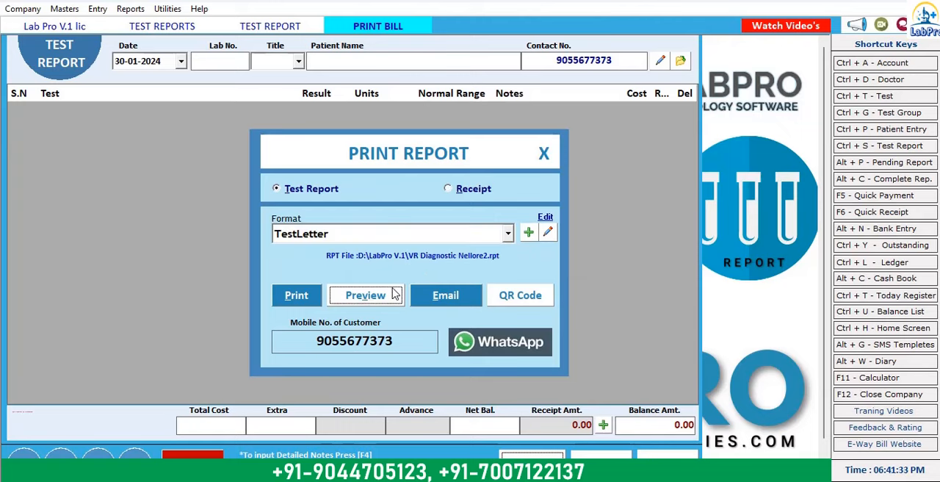
pyautogui.click(387, 296)
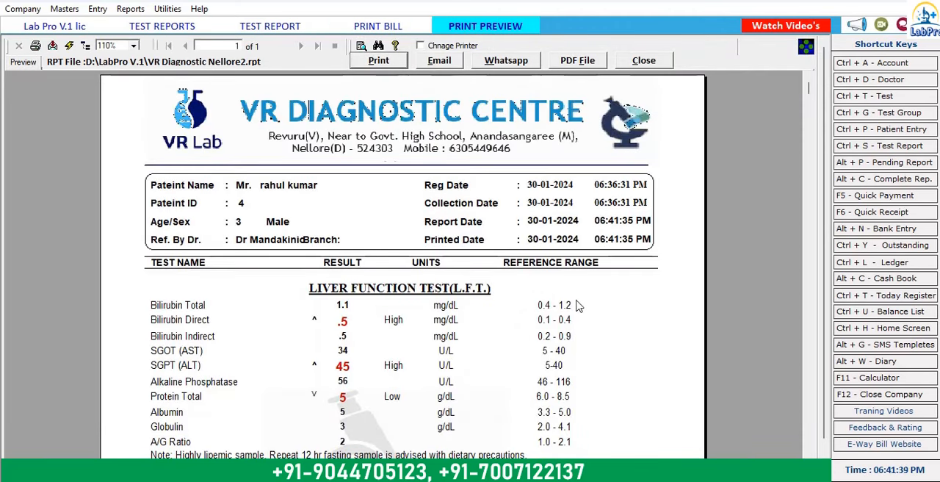
pyautogui.scroll(-6, 615, 301)
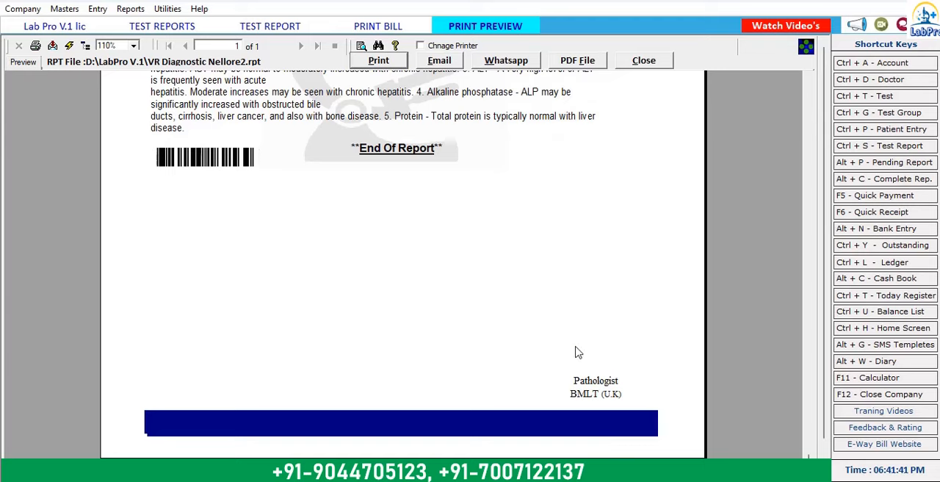
pyautogui.scroll(10, 577, 351)
pyautogui.click(643, 60)
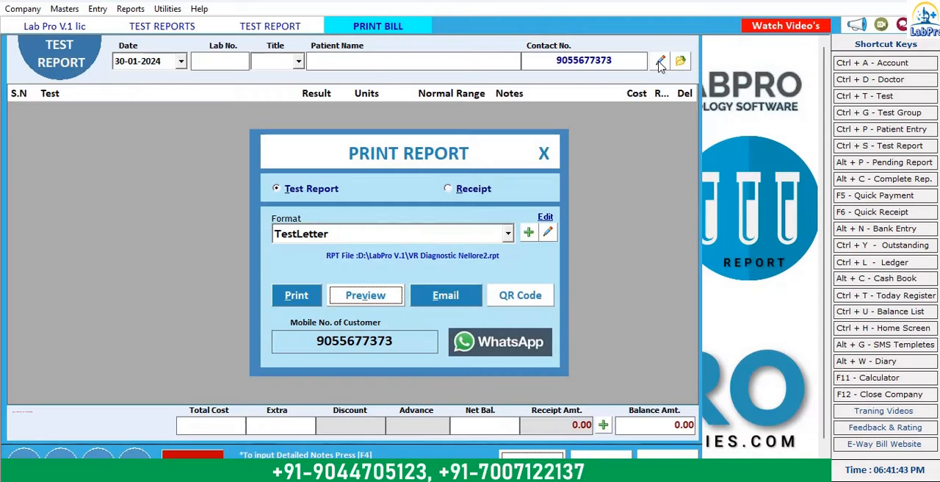
# Step: From the print options, assign Kamal Diagnostics2.rpt as the TEST template's report file and save the update in the Report Builder Tool
pyautogui.click(529, 232)
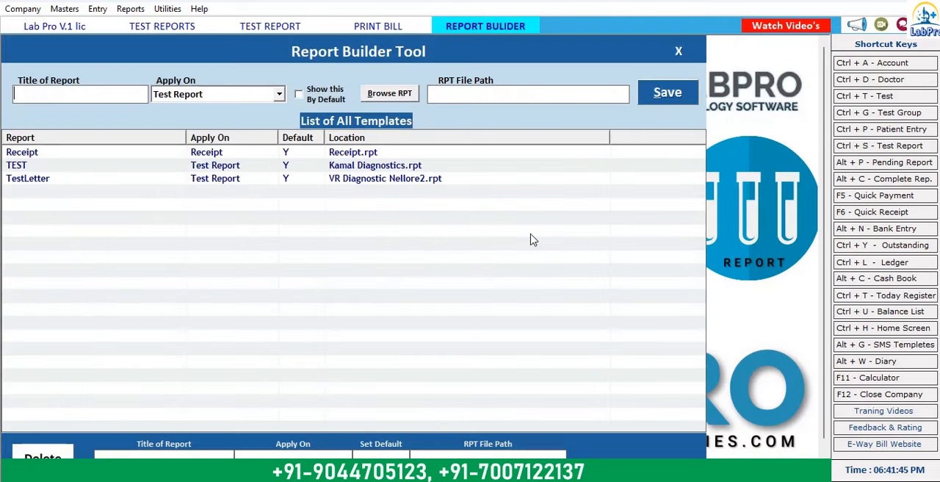
pyautogui.doubleClick(382, 172)
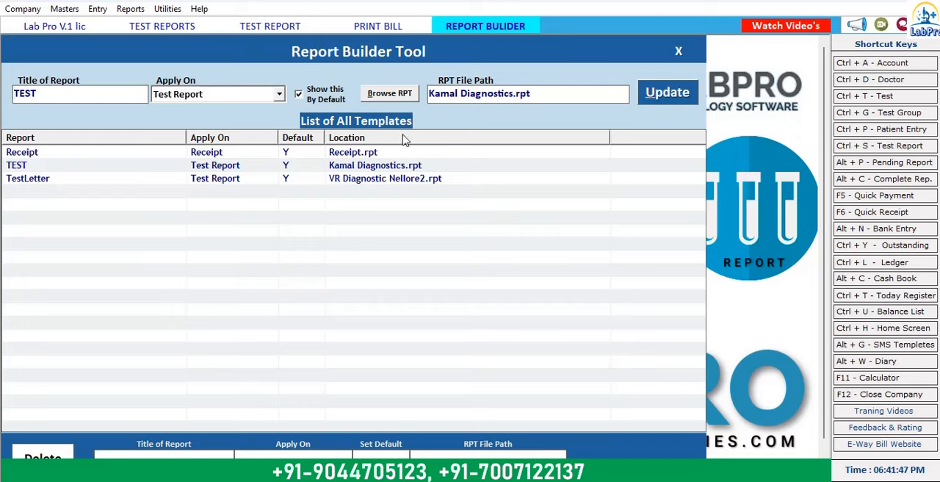
pyautogui.click(389, 93)
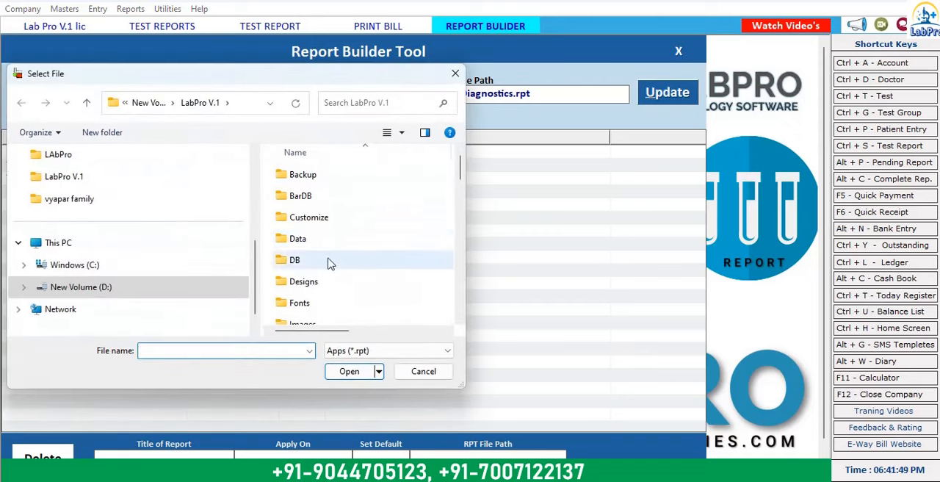
pyautogui.scroll(-5, 338, 270)
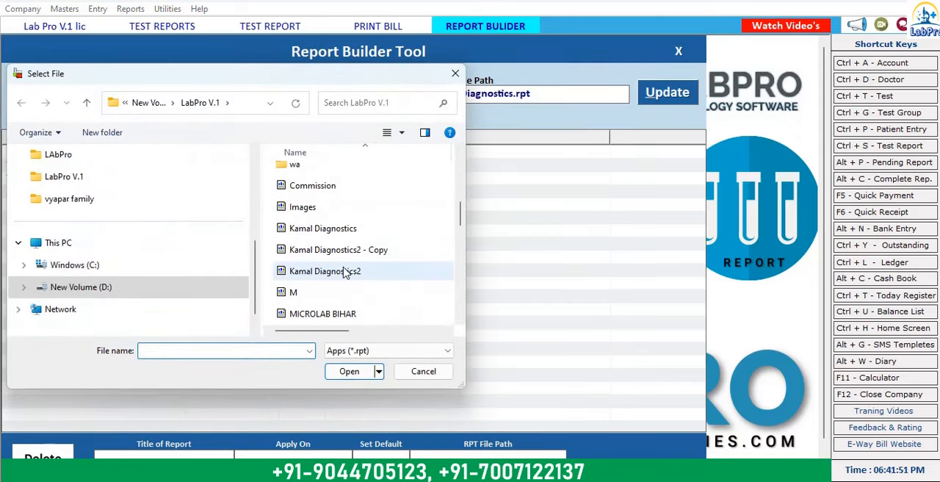
pyautogui.click(345, 273)
pyautogui.click(349, 371)
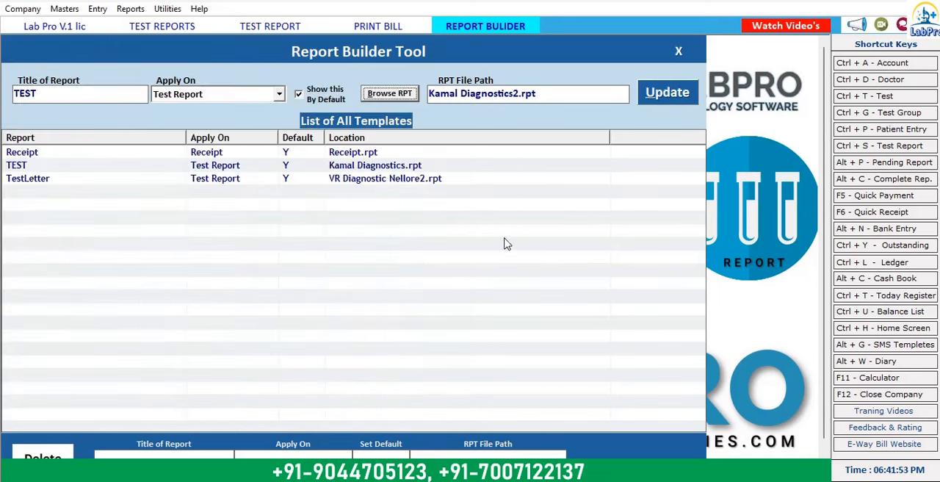
pyautogui.click(680, 94)
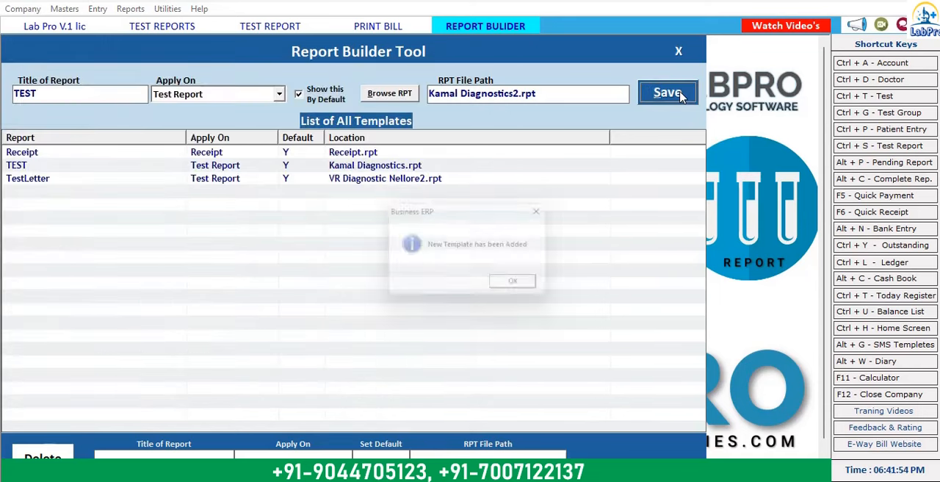
pyautogui.click(526, 287)
pyautogui.click(678, 51)
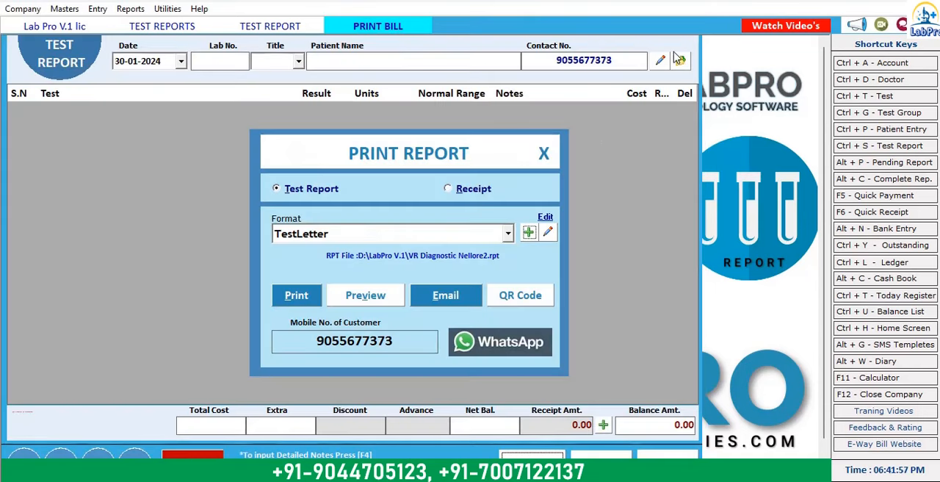
pyautogui.press('Return')
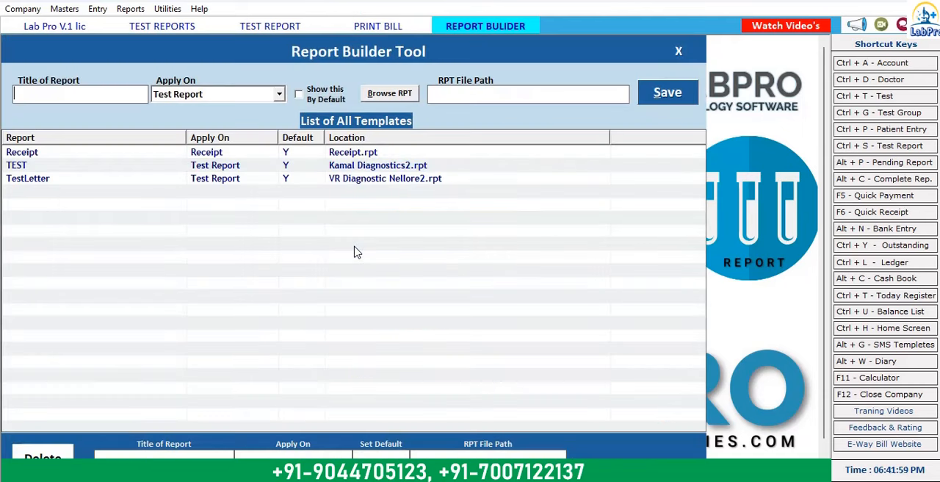
# Step: Close the Report Builder Tool, switch the report format to TEST and preview the liver function report through to its end
pyautogui.click(678, 51)
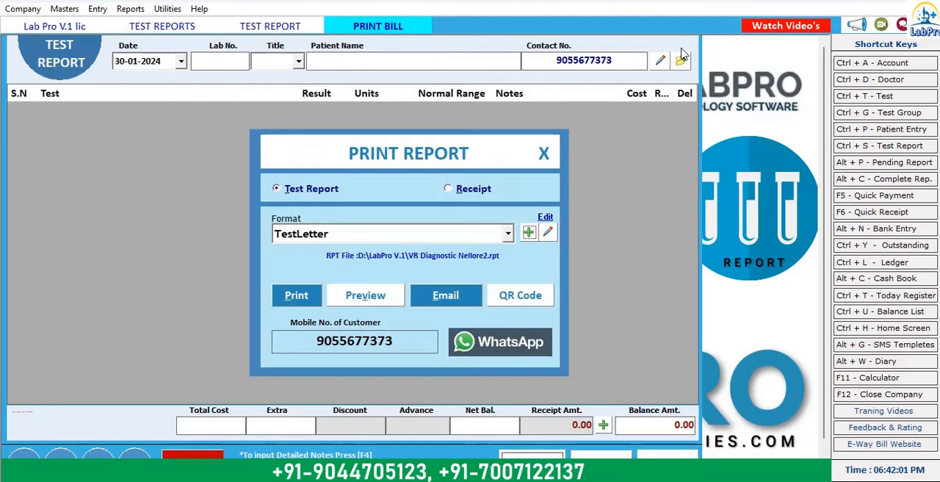
pyautogui.click(432, 235)
pyautogui.click(388, 252)
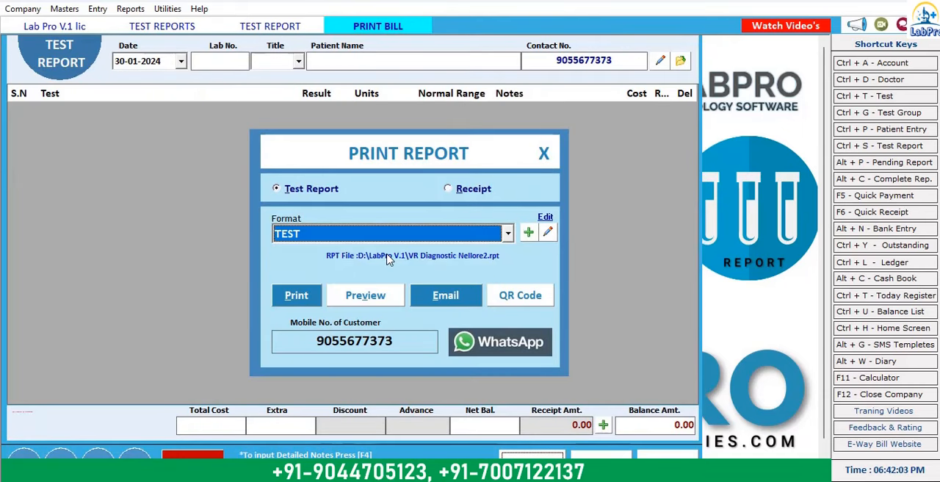
pyautogui.click(371, 296)
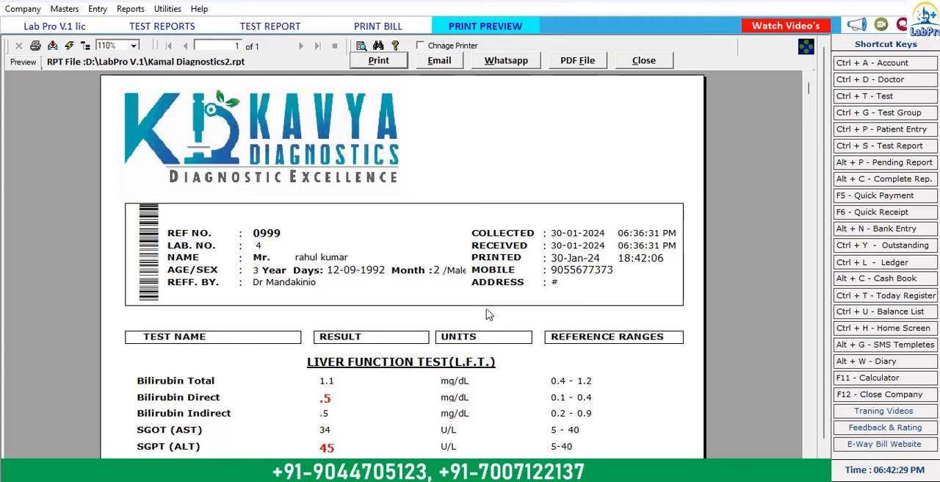
pyautogui.scroll(-3, 503, 293)
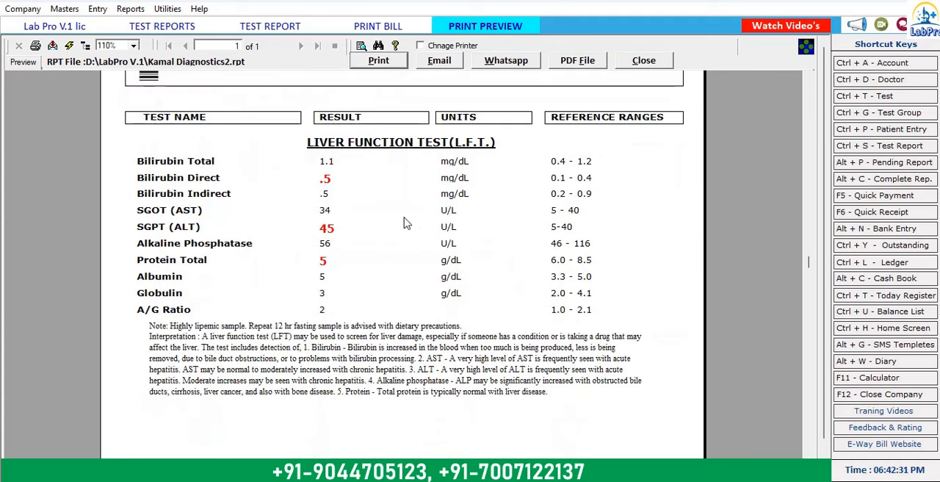
pyautogui.scroll(-3, 470, 330)
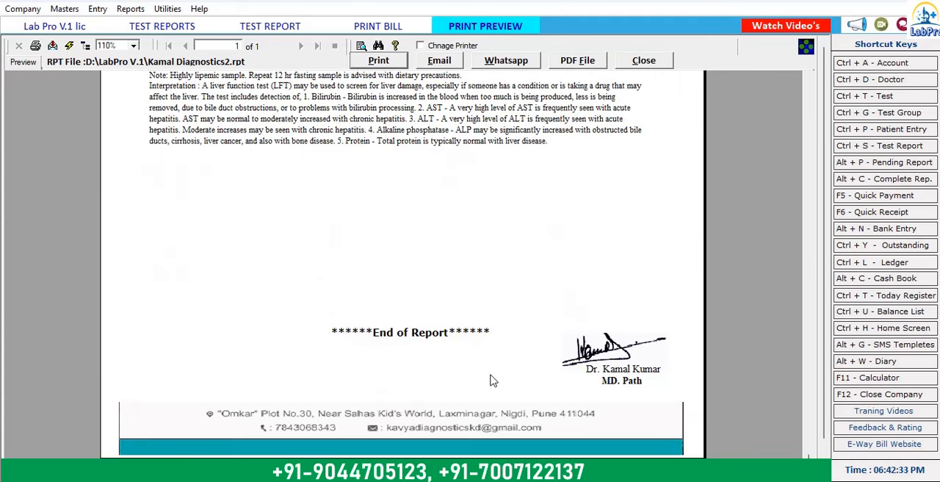
pyautogui.scroll(10, 492, 380)
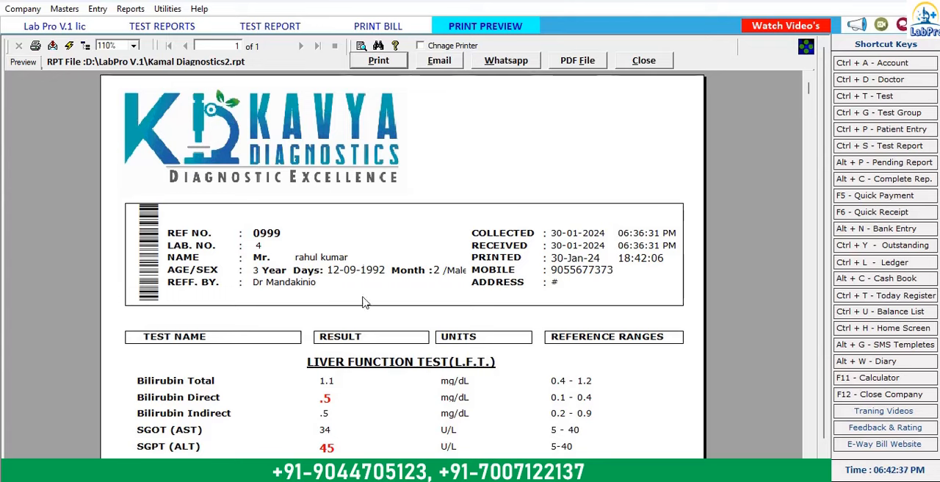
# Step: Export the previewed report to Downloads in Acrobat Format (PDF) as Kamal Diagnostics2, overwriting the existing file, and close the preview
pyautogui.click(52, 45)
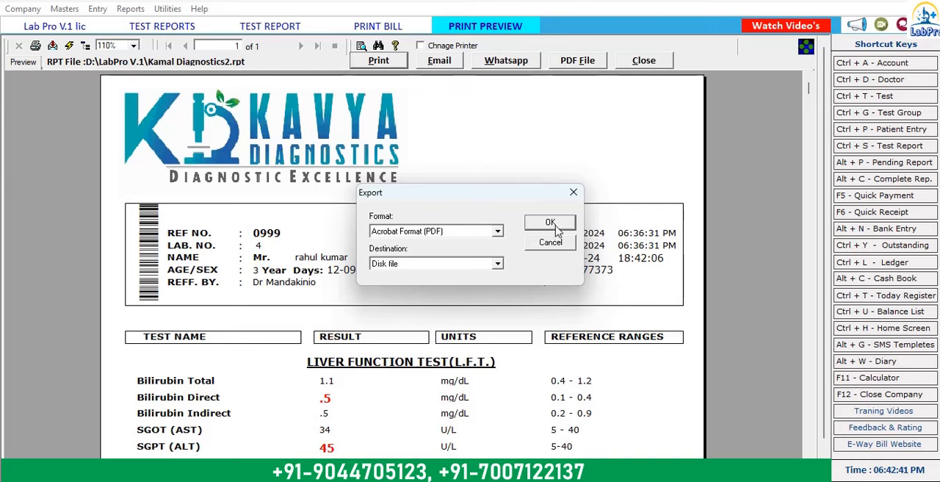
pyautogui.click(550, 223)
pyautogui.click(55, 123)
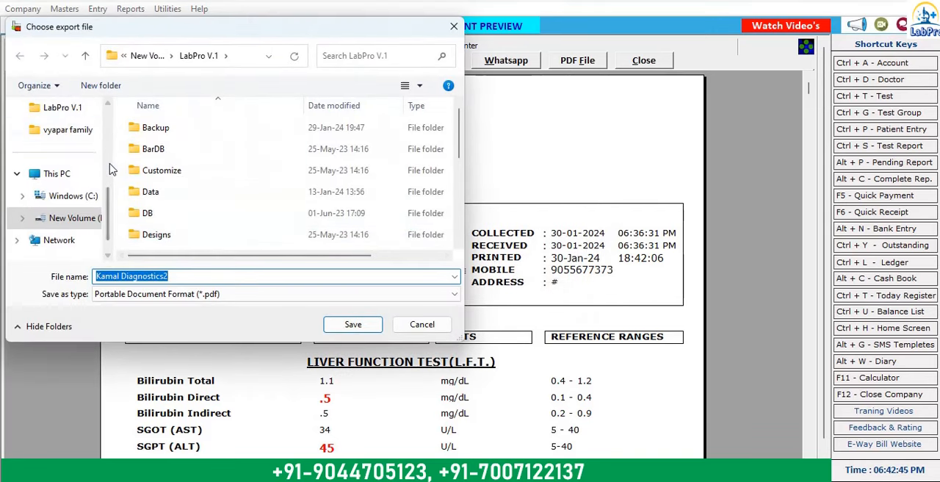
pyautogui.scroll(5, 84, 201)
pyautogui.click(64, 200)
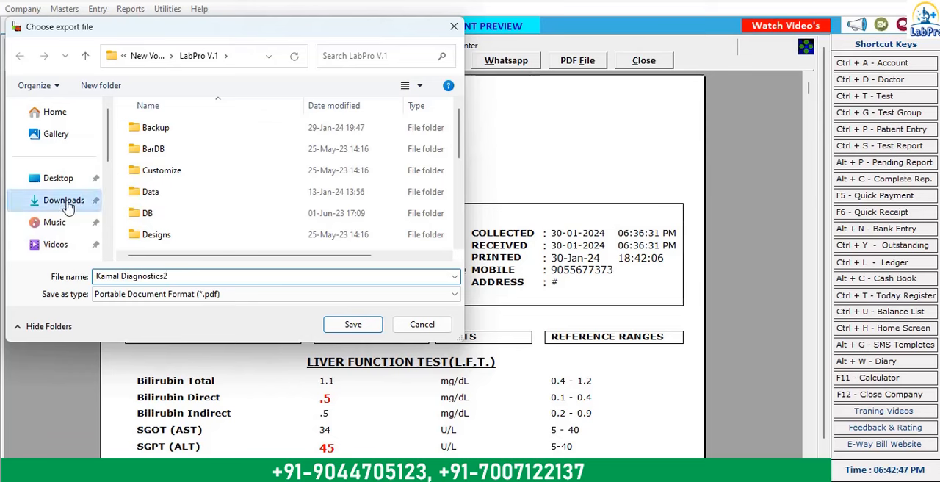
pyautogui.click(336, 325)
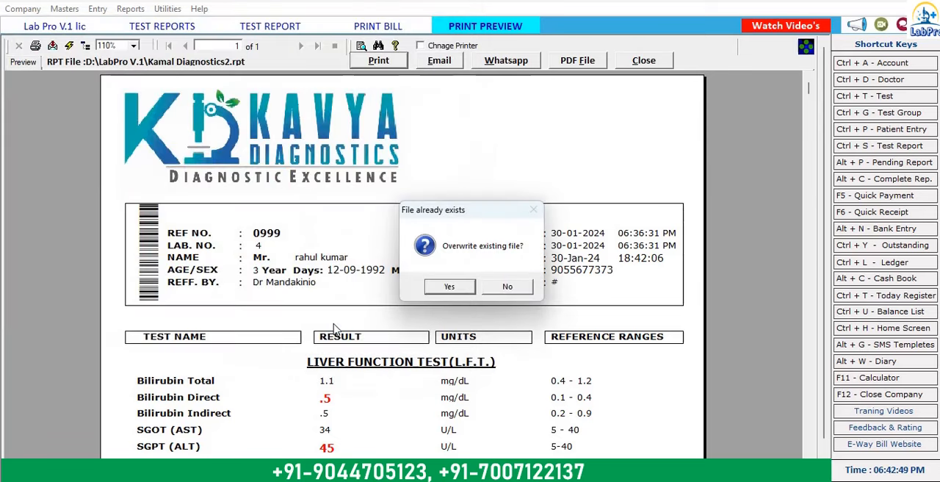
pyautogui.click(462, 288)
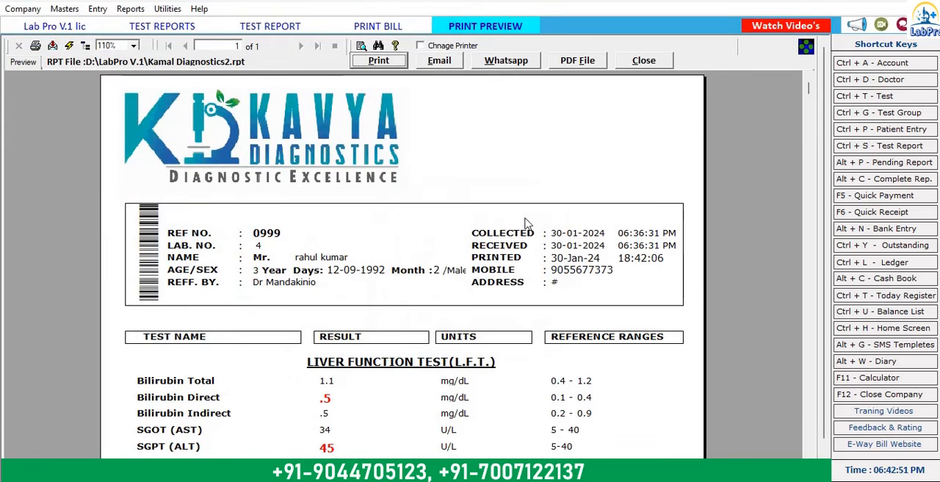
pyautogui.click(651, 66)
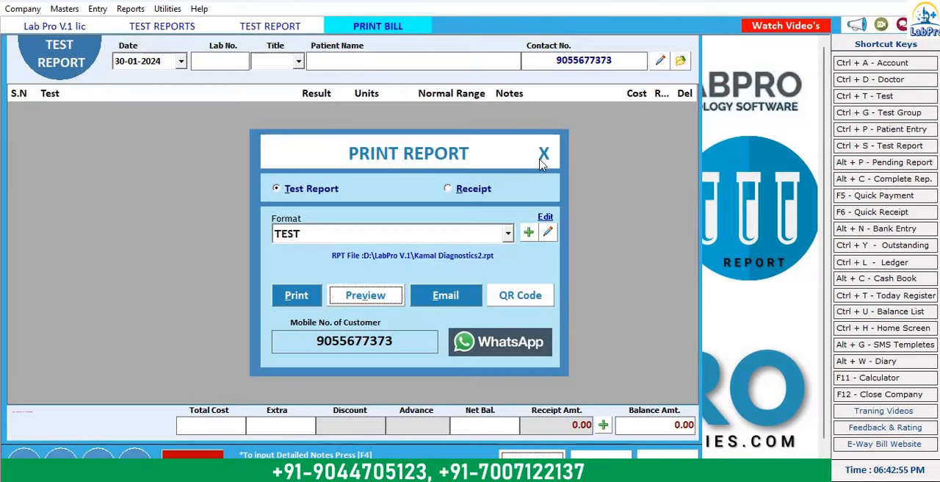
# Step: Close the print options and current register, list the test reports register for 30-01-2024 afresh and open the patient's liver function entry
pyautogui.click(542, 157)
pyautogui.click(665, 455)
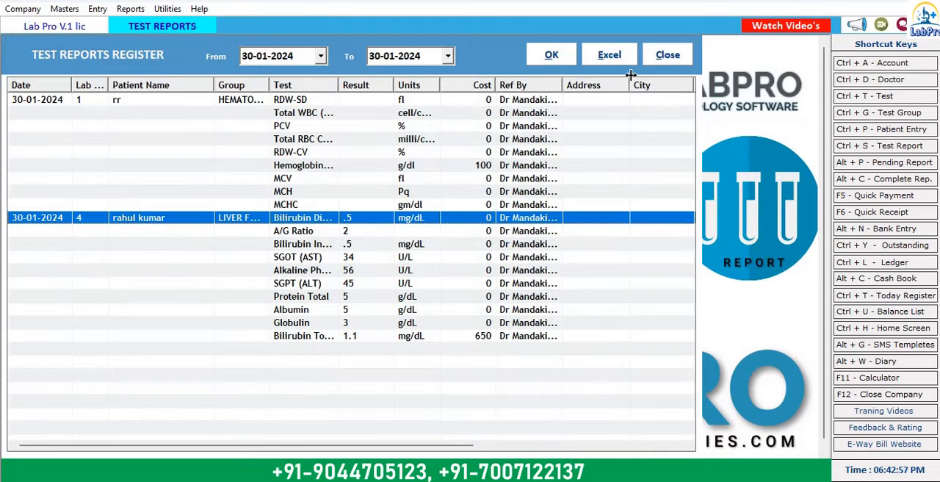
pyautogui.click(664, 56)
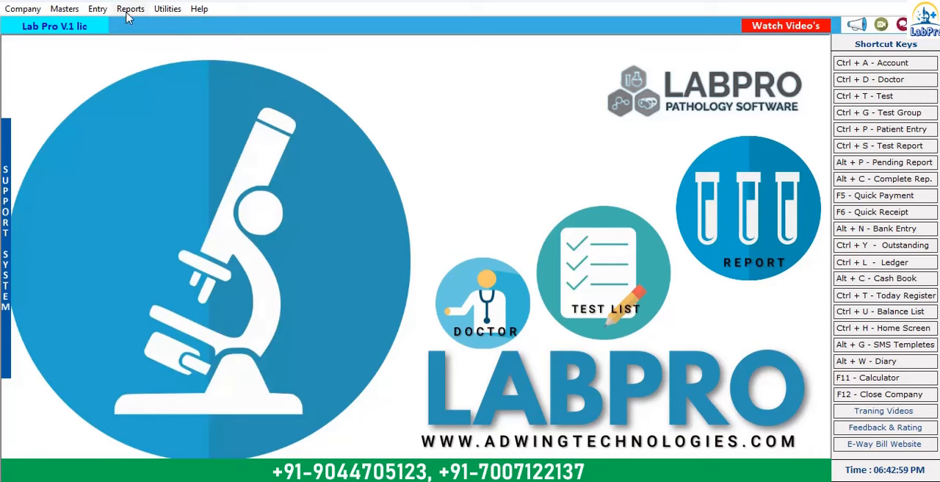
pyautogui.click(130, 9)
pyautogui.click(147, 35)
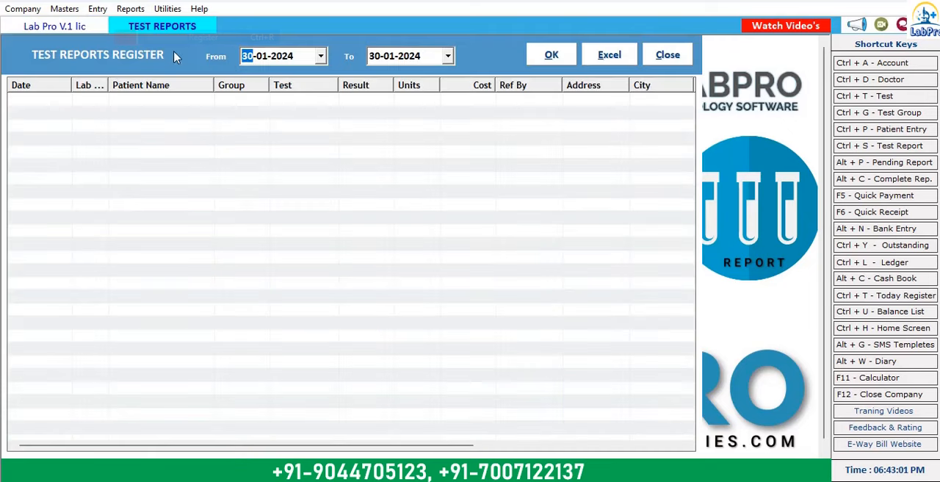
pyautogui.click(549, 56)
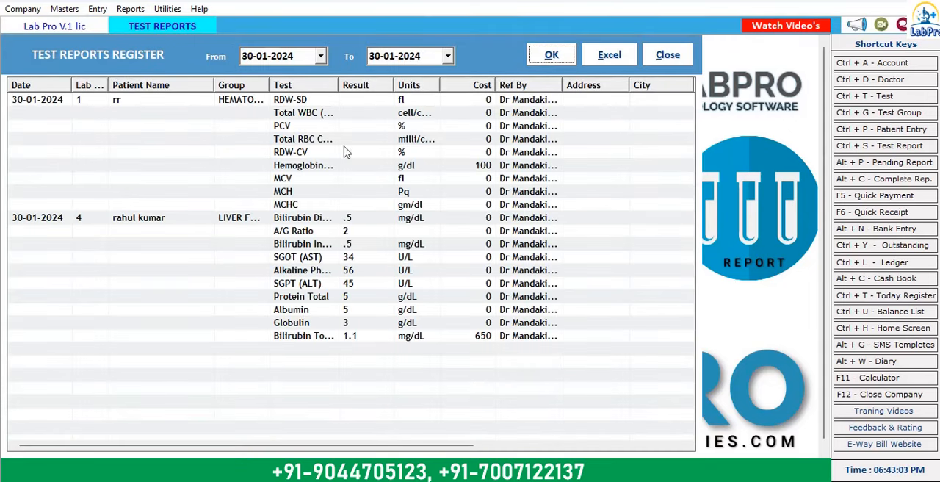
pyautogui.doubleClick(163, 217)
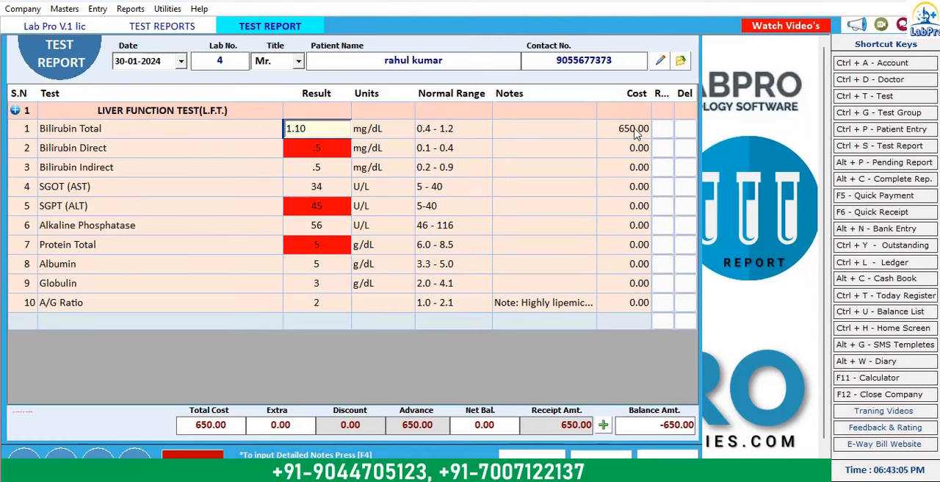
# Step: Add all tests of the BLOOD GROUP heading to the patient's entry, save it without previewing the receipt and open its test report
pyautogui.click(681, 62)
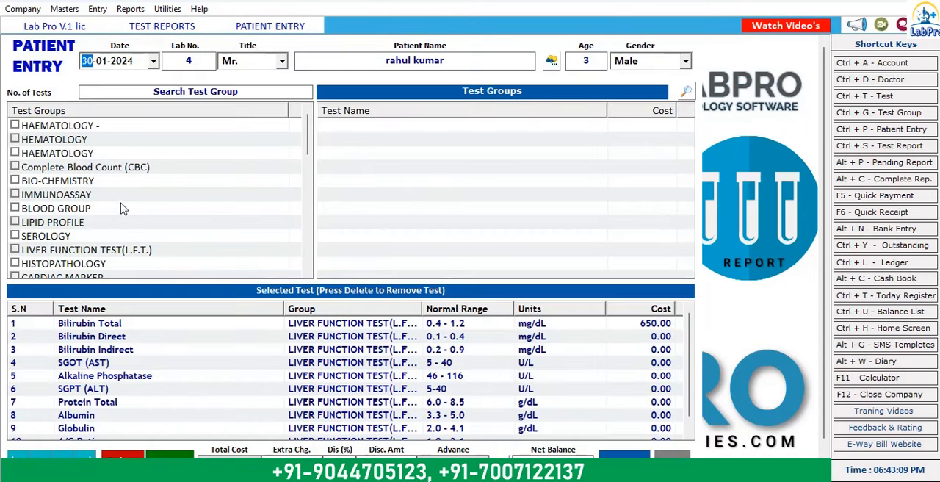
pyautogui.click(15, 209)
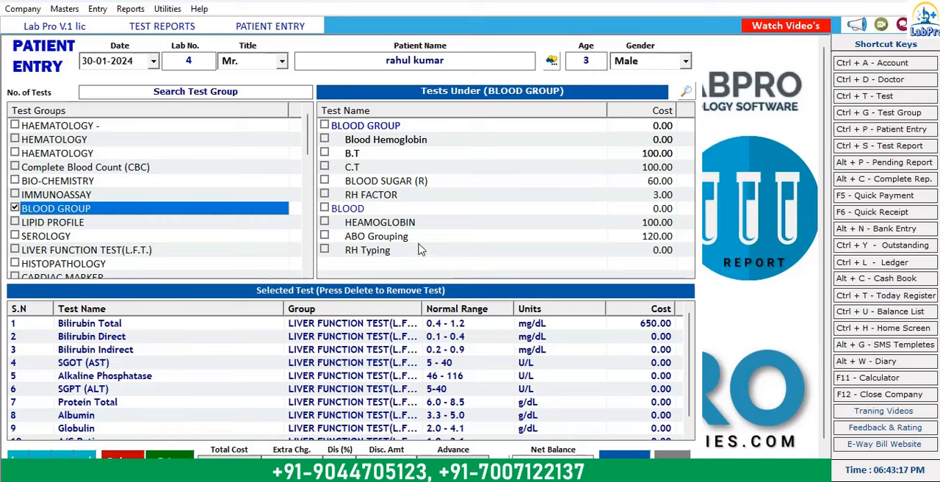
pyautogui.click(371, 250)
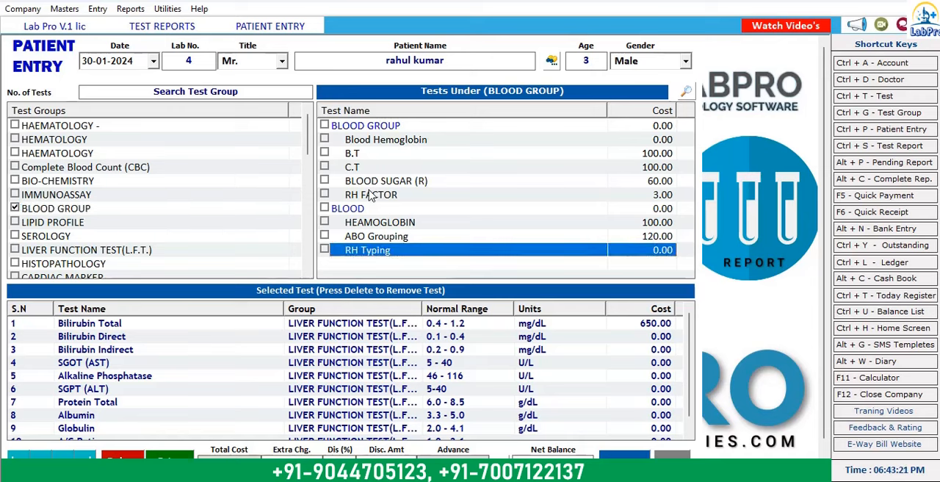
pyautogui.click(324, 127)
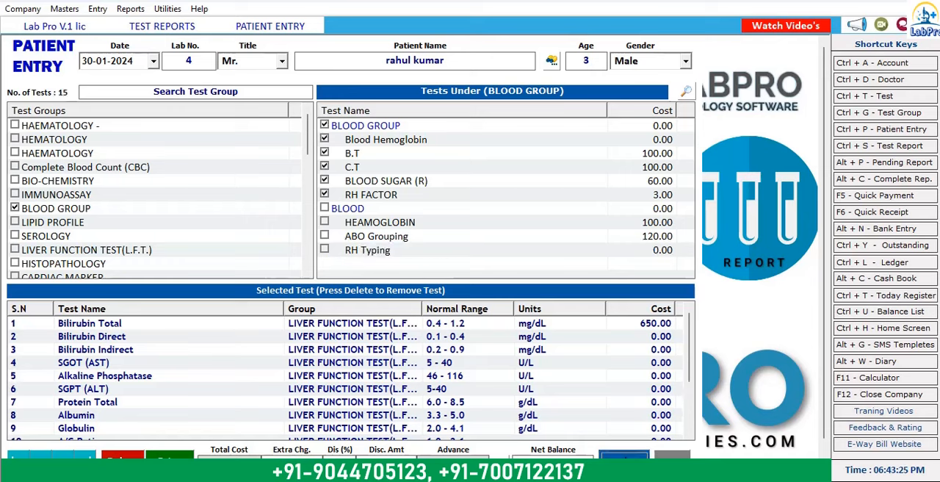
pyautogui.click(623, 455)
pyautogui.click(525, 292)
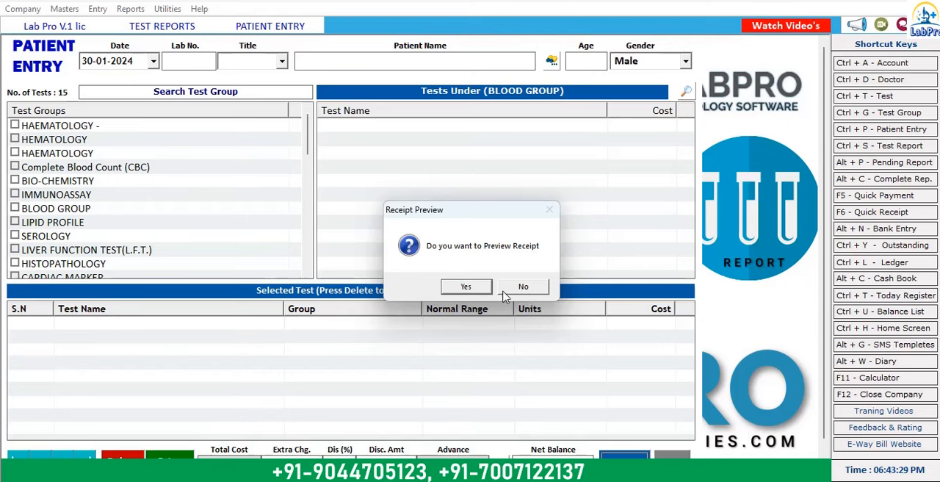
pyautogui.click(518, 291)
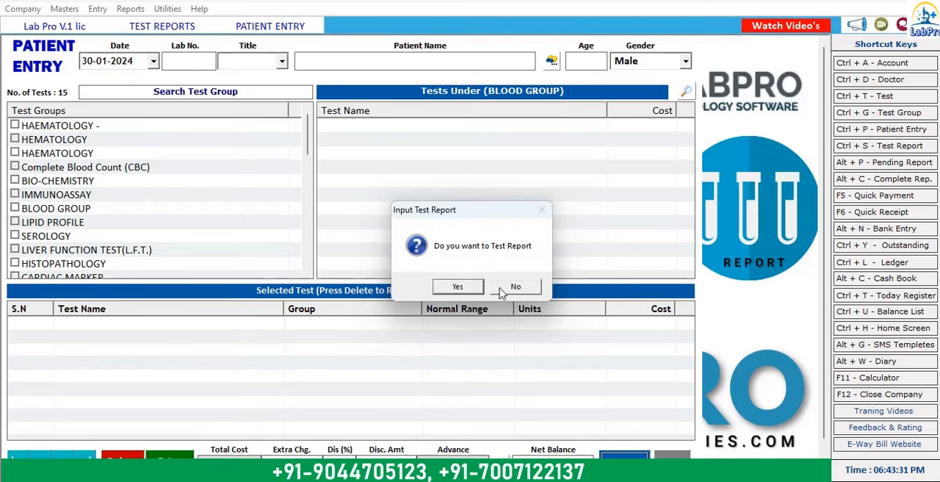
pyautogui.click(463, 292)
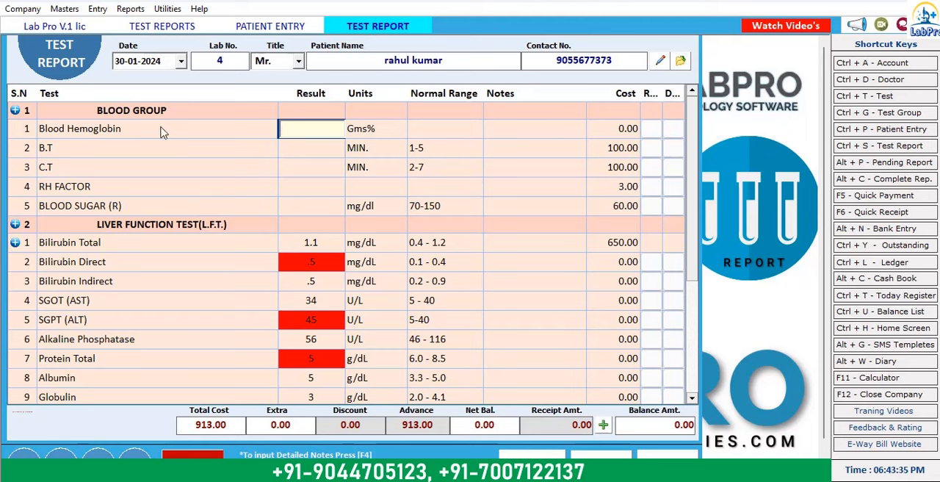
# Step: Enter Positive as the Blood Hemoglobin result and 4 as the B.T result in the BLOOD GROUP section
pyautogui.scroll(-1, 220, 273)
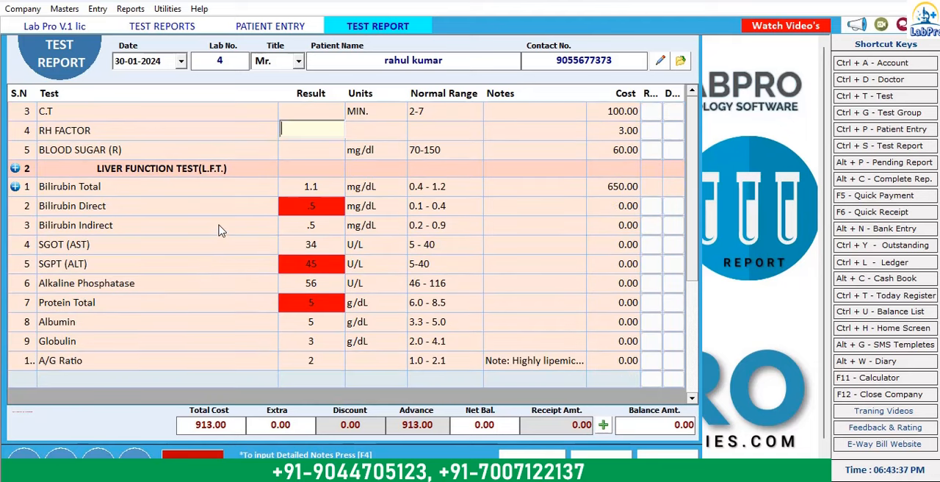
pyautogui.scroll(1, 345, 134)
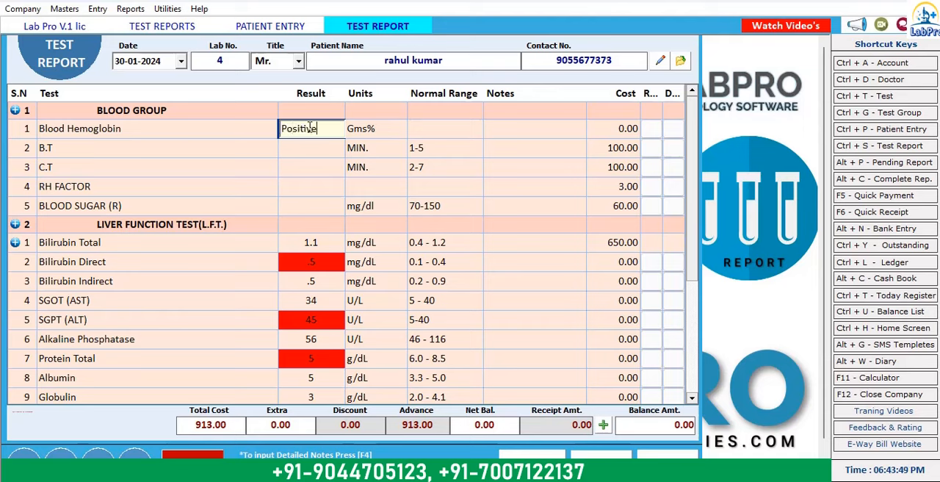
pyautogui.press('Return')
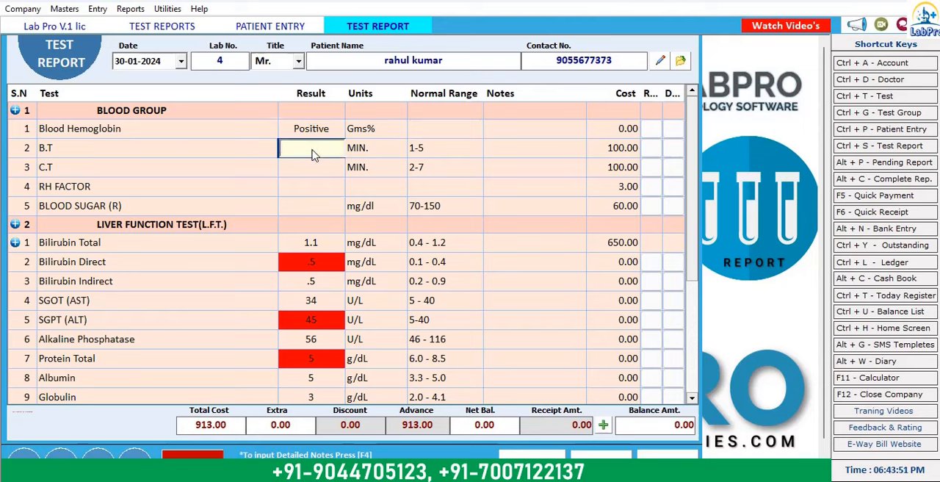
pyautogui.write('3')
pyautogui.click(310, 172)
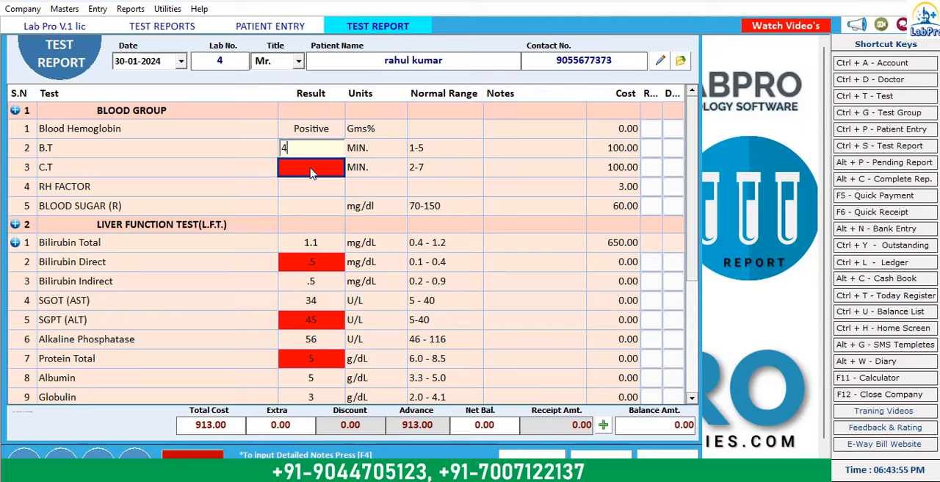
# Step: Enter 2 as the C.T result and clear the value from the RH FACTOR result
pyautogui.click(301, 189)
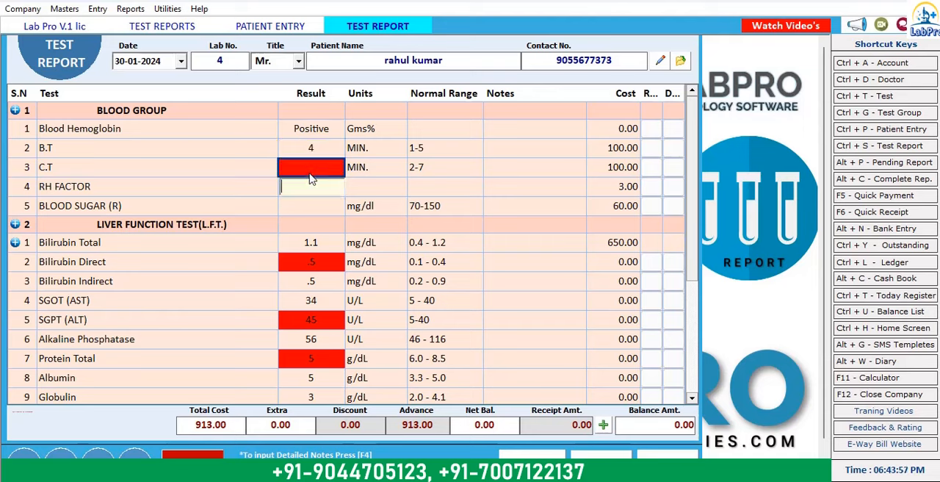
pyautogui.click(310, 176)
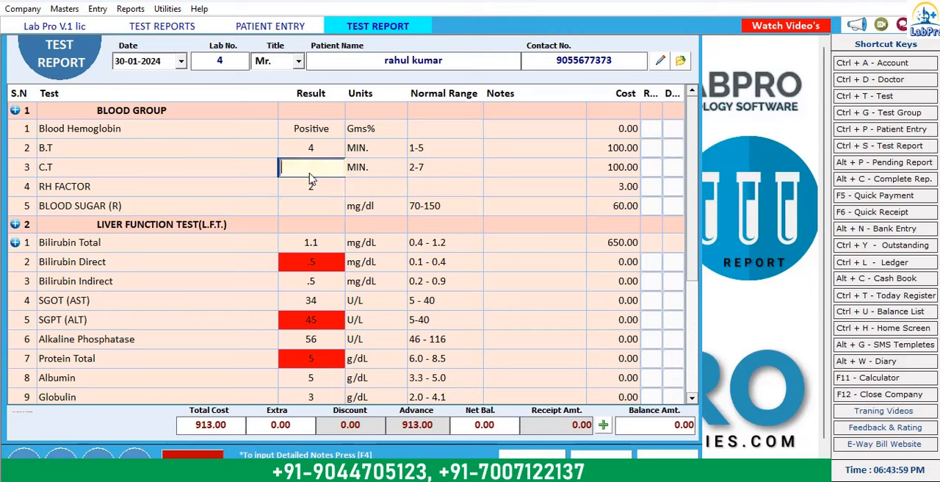
pyautogui.write('2')
pyautogui.click(328, 203)
pyautogui.click(326, 194)
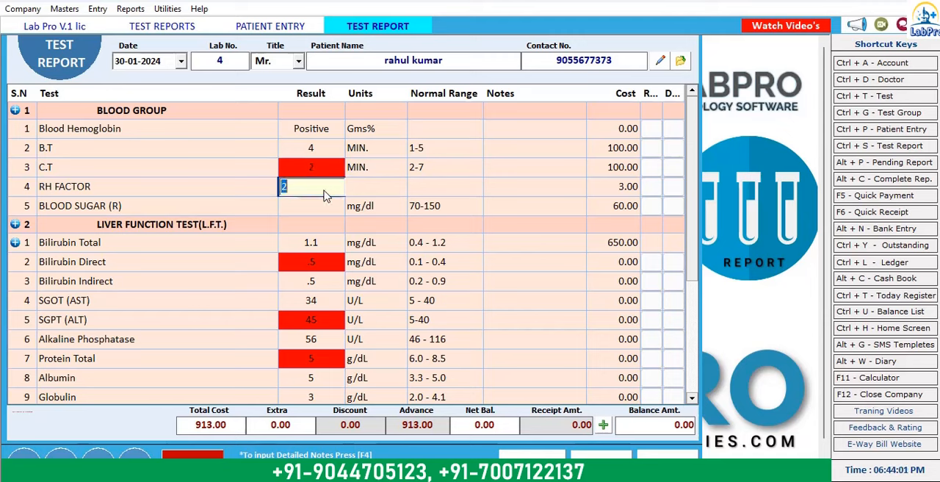
pyautogui.press('BackSpace')
pyautogui.click(523, 189)
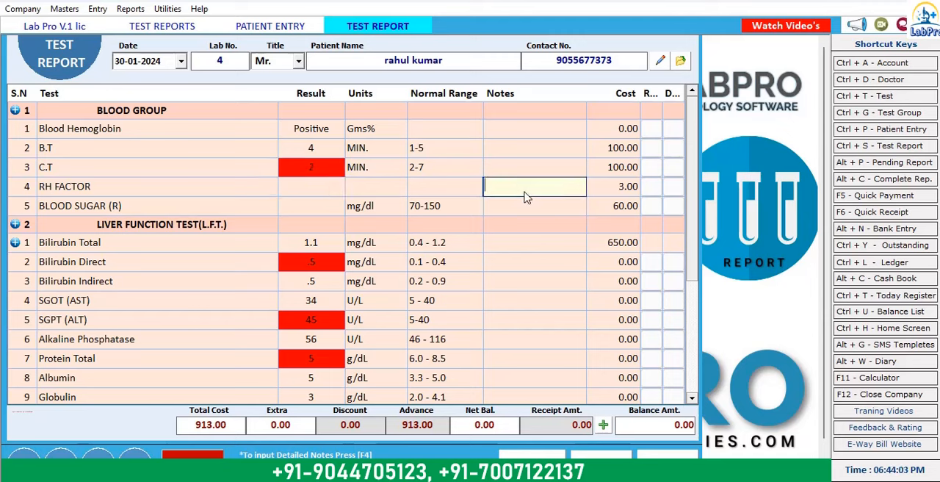
# Step: Enter 120 as the BLOOD SUGAR (R) result and select the RH FACTOR result
pyautogui.click(301, 210)
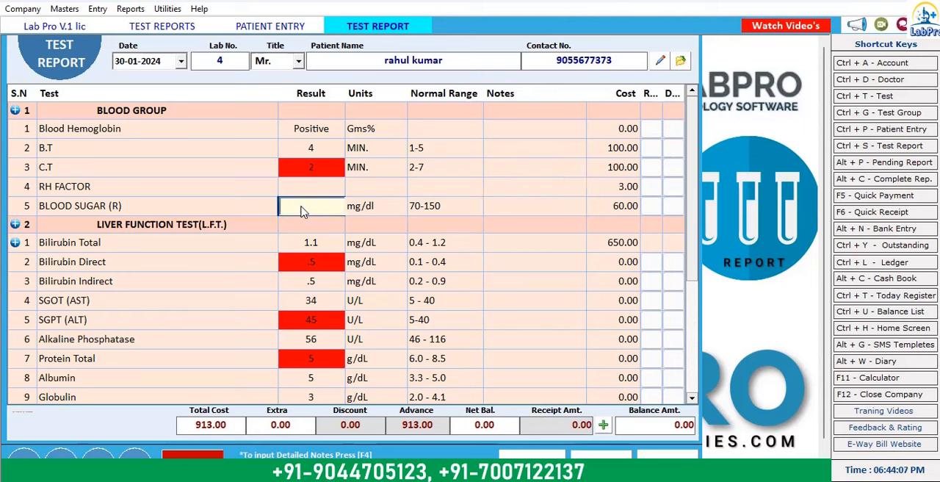
pyautogui.write('120')
pyautogui.press('Return')
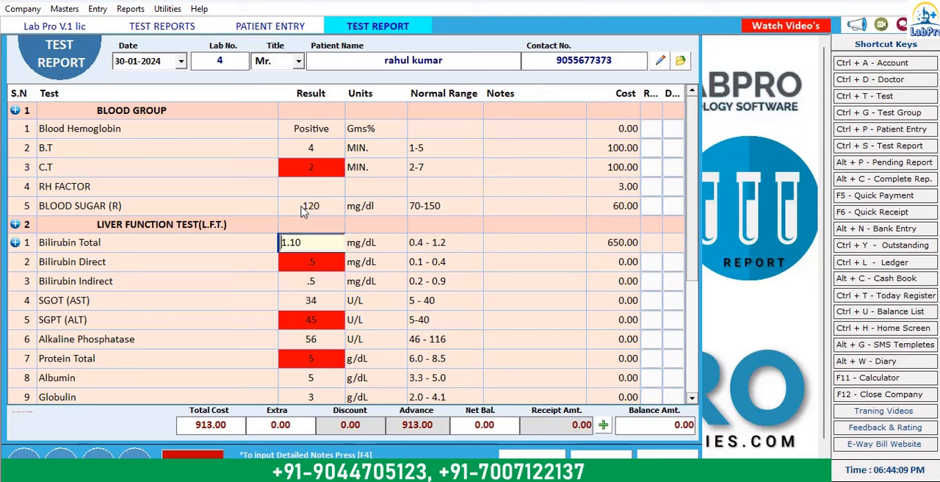
pyautogui.click(311, 193)
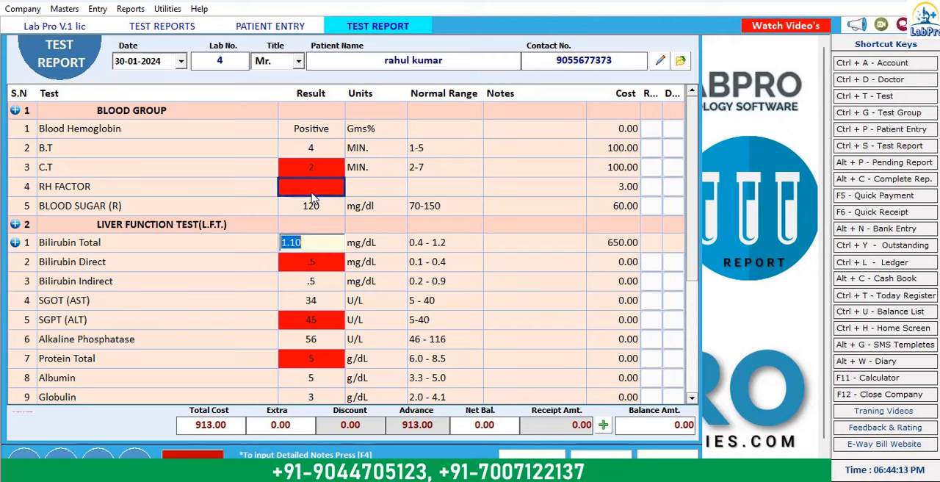
# Step: Enter positive as the Bilirubin Total result and as the RH FACTOR result in the BLOOD GROUP section
pyautogui.write('positive')
pyautogui.click(312, 193)
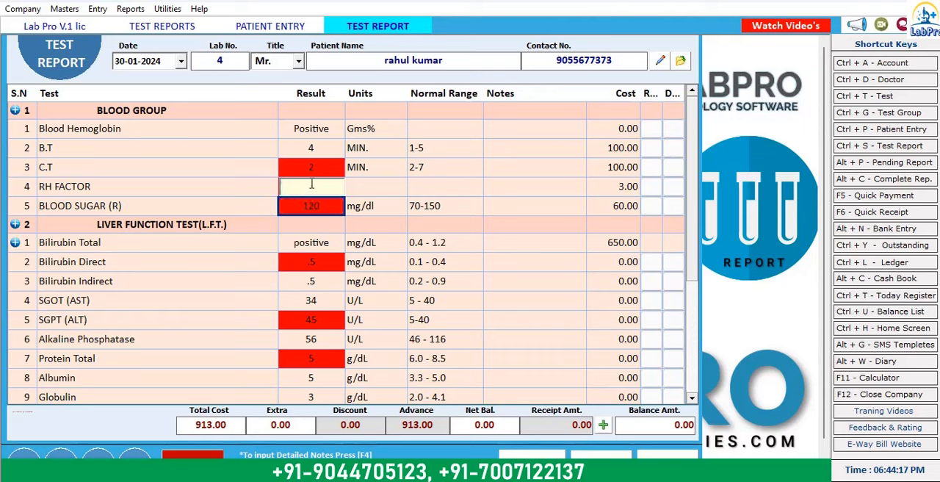
pyautogui.write('positive')
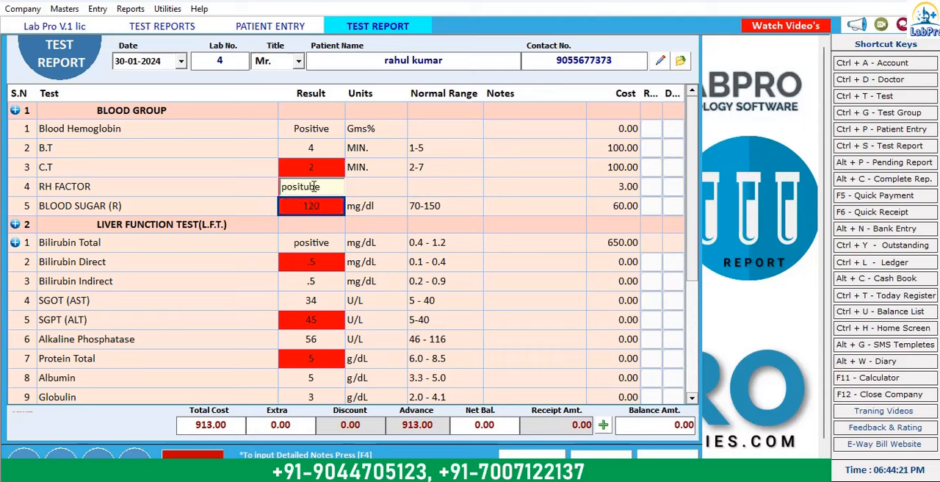
pyautogui.press('BackSpace')
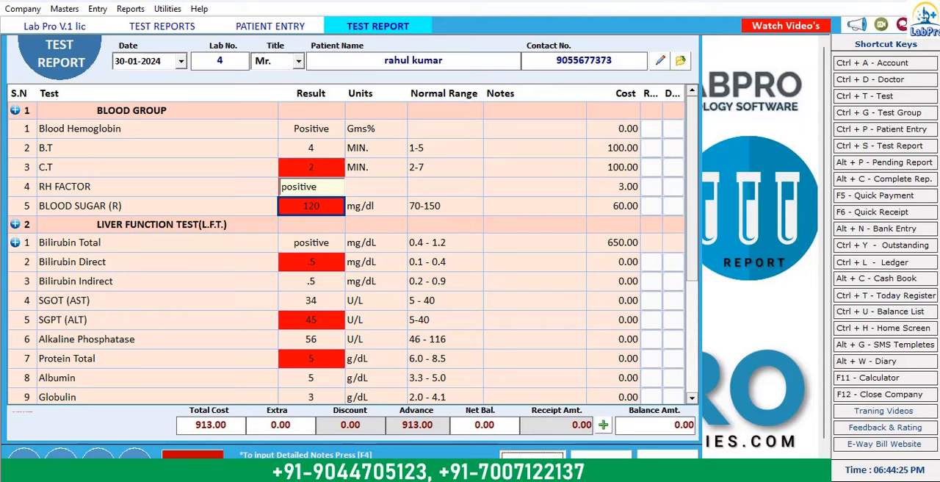
# Step: Save the test report and proceed to print it with both the BLOOD GROUP and LIVER FUNCTION TEST(L.F.T.) groups included
pyautogui.click(532, 454)
pyautogui.click(500, 286)
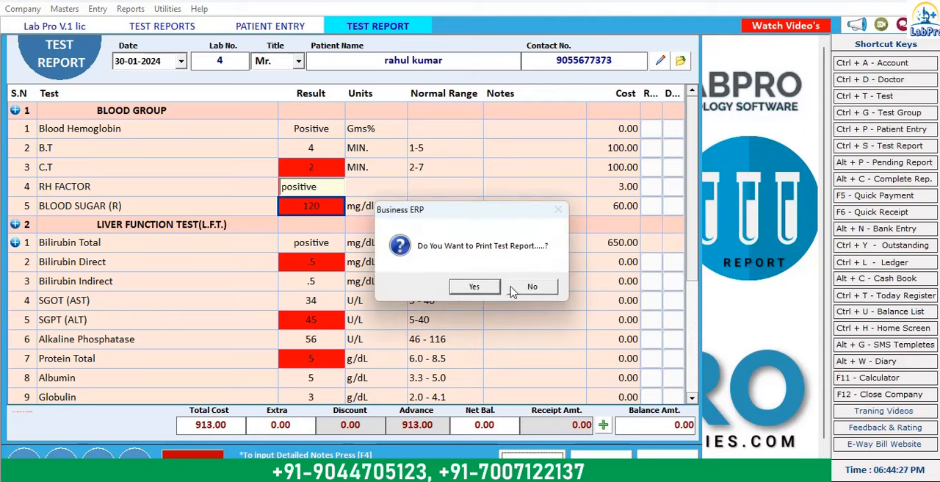
pyautogui.click(474, 287)
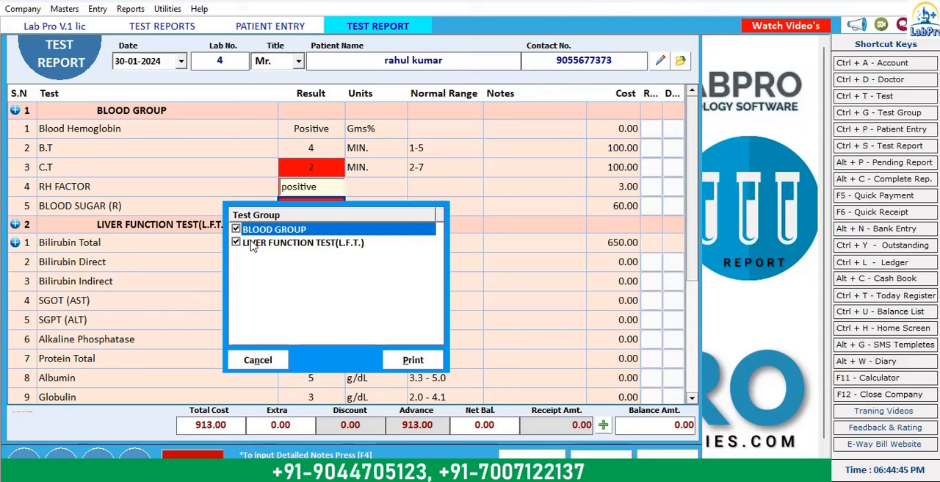
pyautogui.click(422, 365)
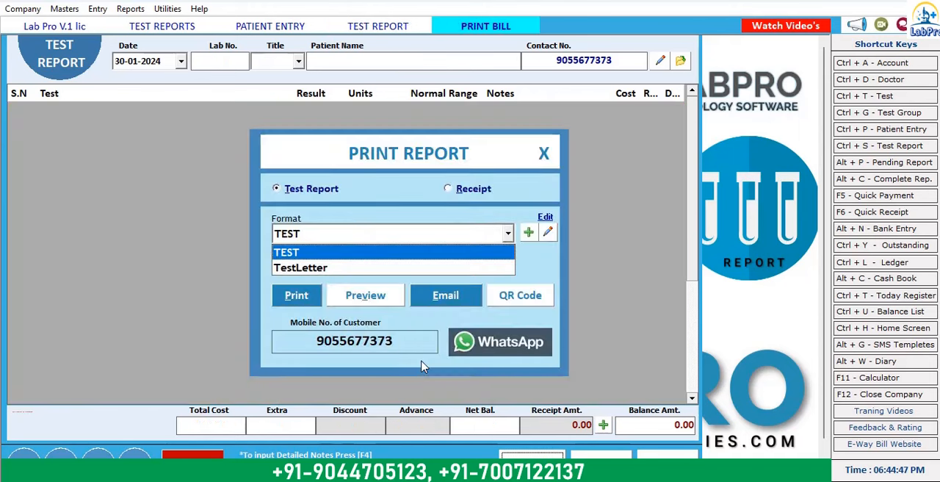
# Step: Preview the test report in the TEST format and look through its results down to the end of the report
pyautogui.click(356, 258)
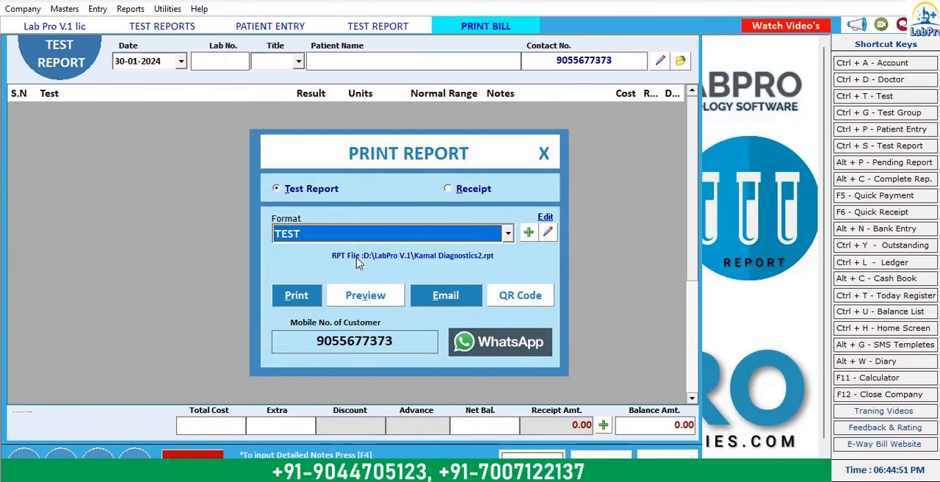
pyautogui.click(358, 301)
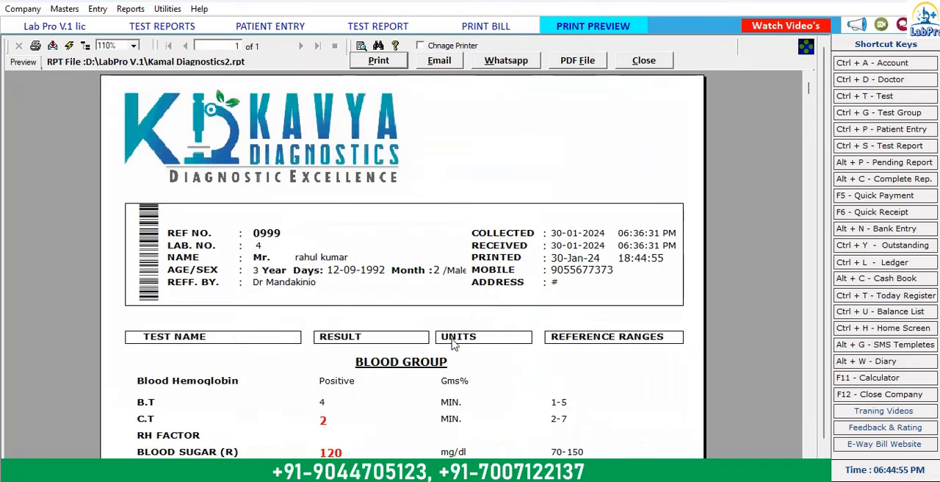
pyautogui.scroll(-3, 485, 327)
pyautogui.scroll(-3, 490, 321)
pyautogui.scroll(5, 402, 209)
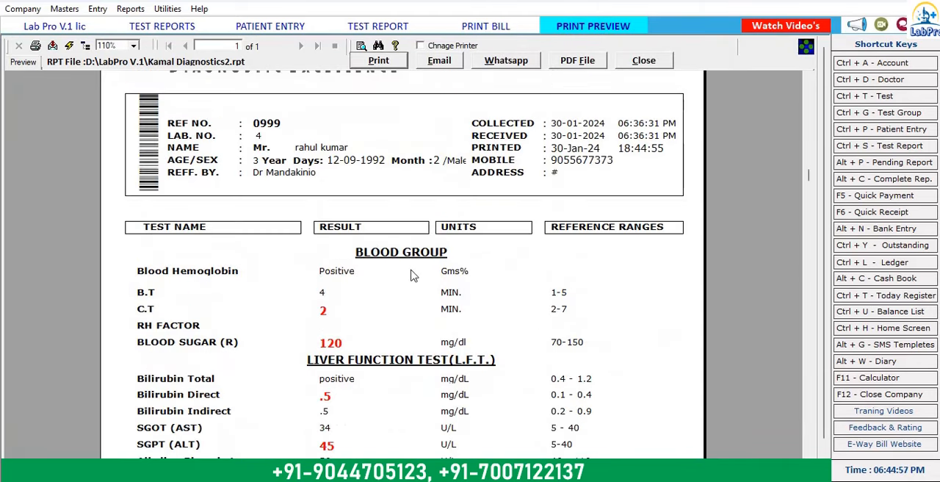
pyautogui.scroll(-3, 361, 360)
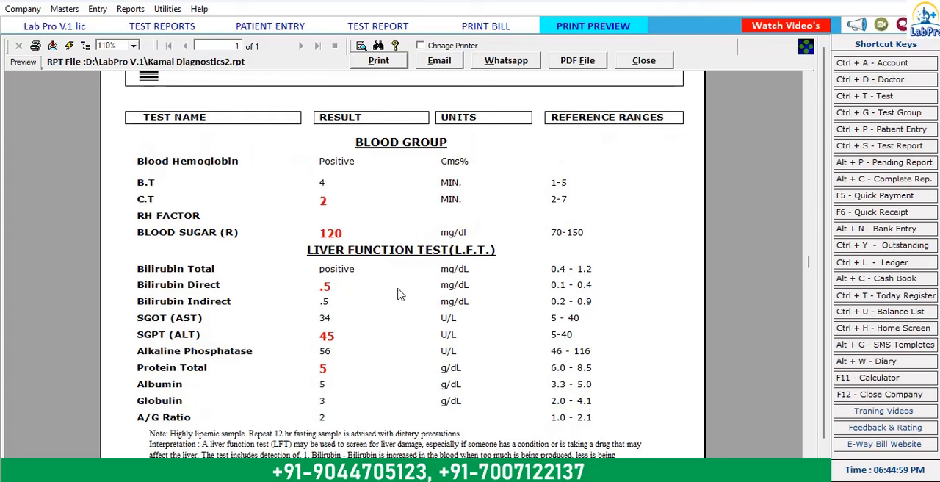
pyautogui.scroll(-7, 396, 294)
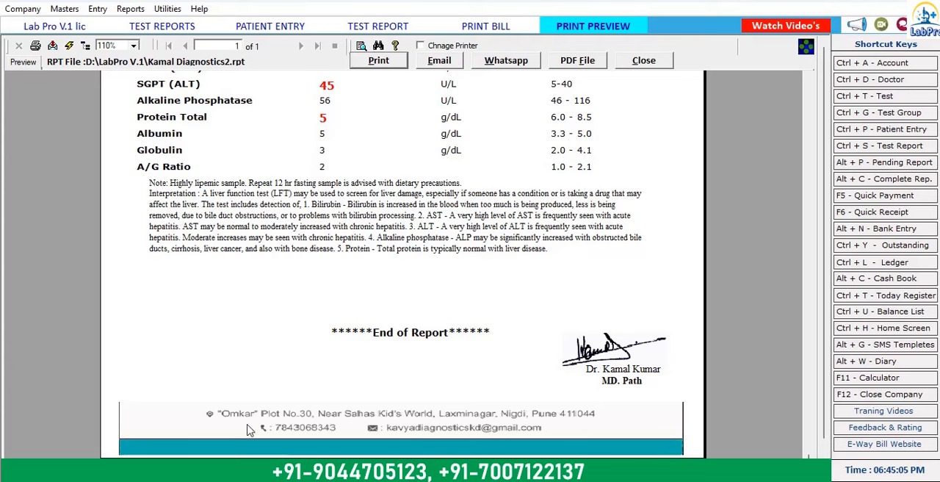
pyautogui.scroll(10, 392, 371)
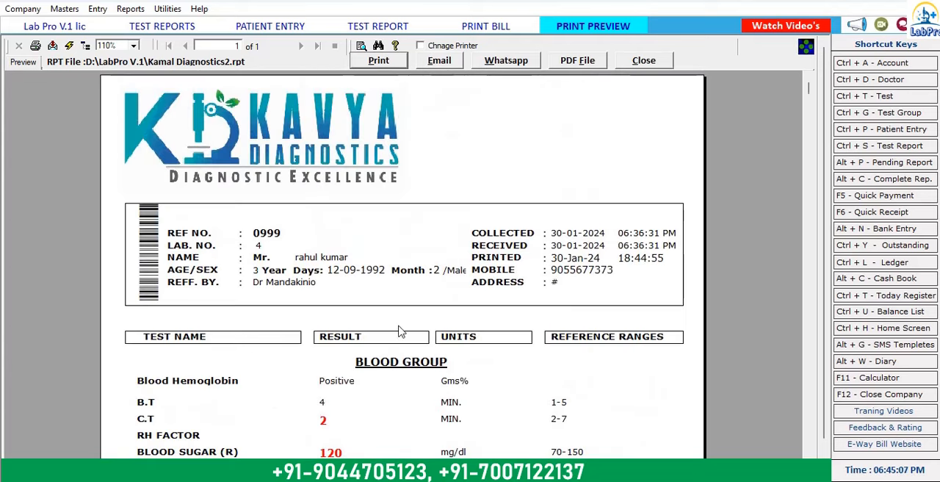
# Step: Try to export all pages of the previewed report as a PDF in Downloads under the name lft/blood
pyautogui.click(54, 46)
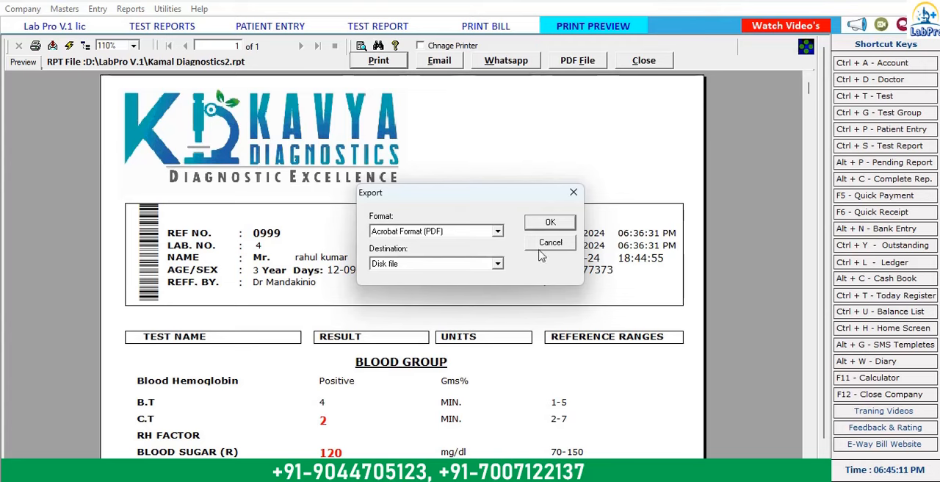
pyautogui.click(547, 223)
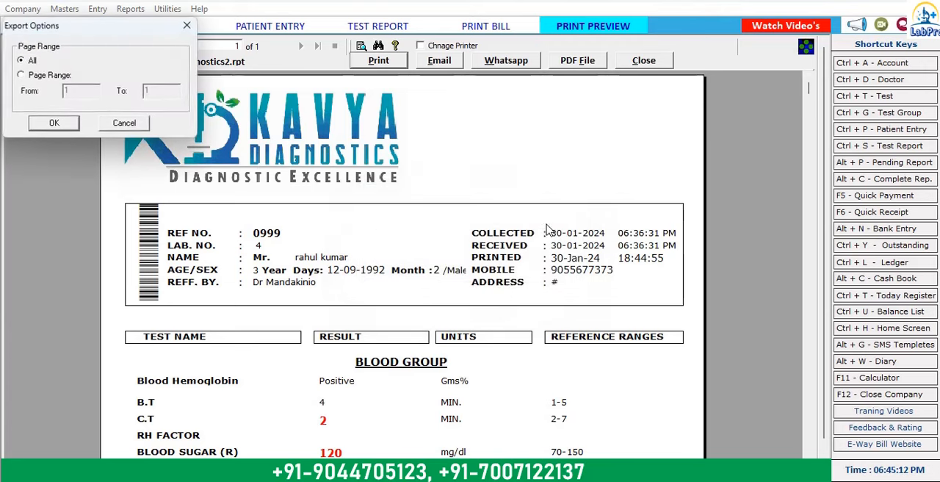
pyautogui.click(55, 123)
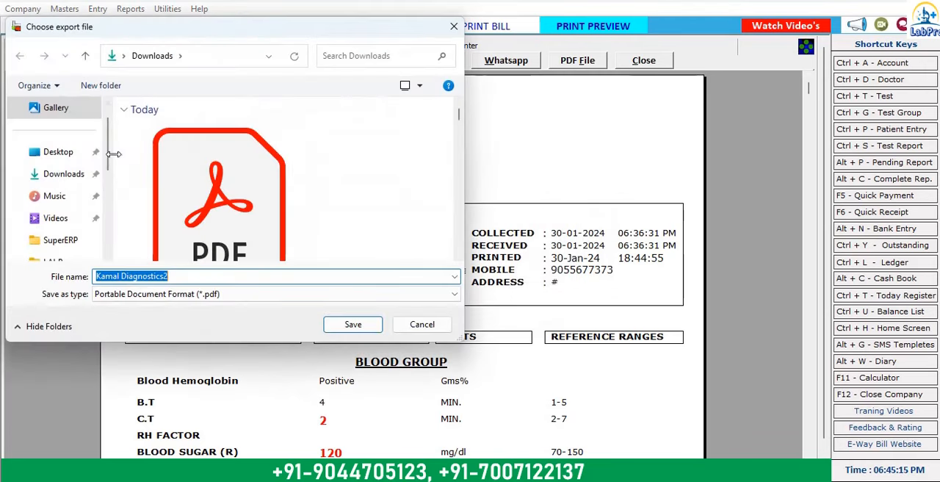
pyautogui.moveTo(174, 275); pyautogui.dragTo(13, 270)
pyautogui.write('lf')
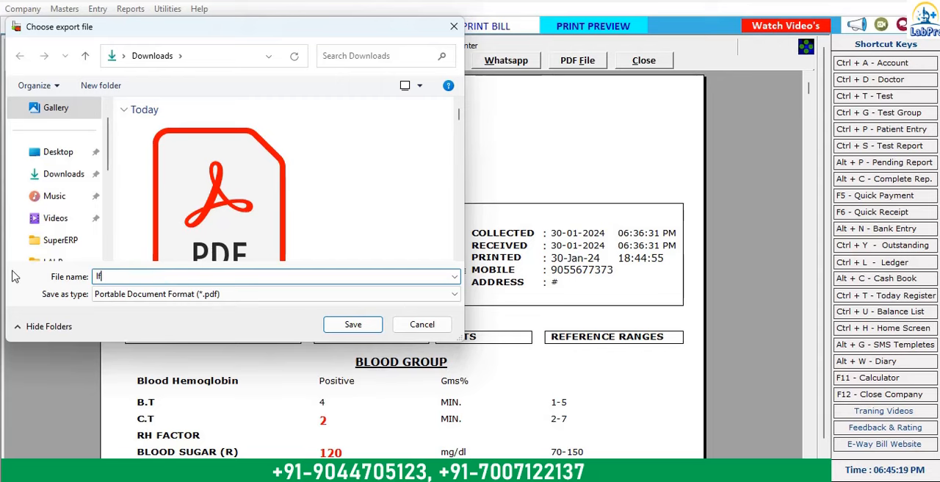
pyautogui.write('t/blood')
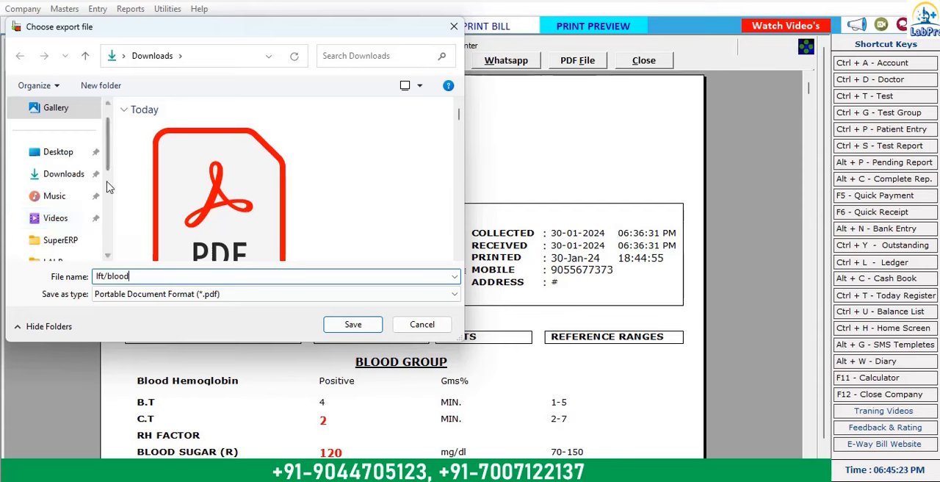
pyautogui.click(351, 325)
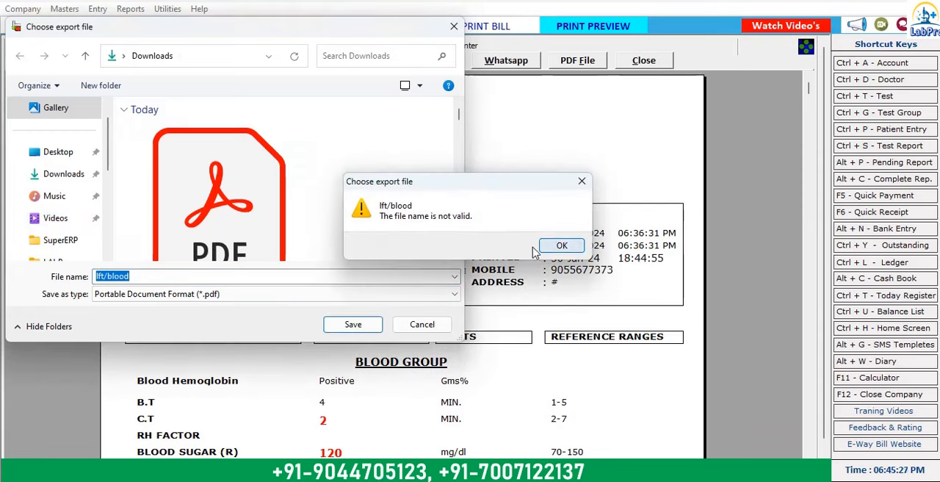
pyautogui.click(563, 248)
# Step: Shorten the export file name to blood and save the PDF in Downloads
pyautogui.doubleClick(109, 272)
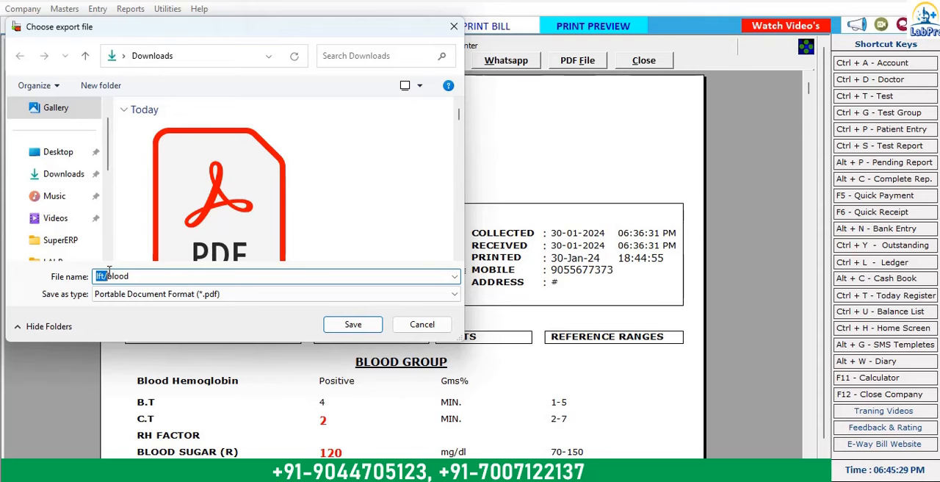
pyautogui.press('BackSpace')
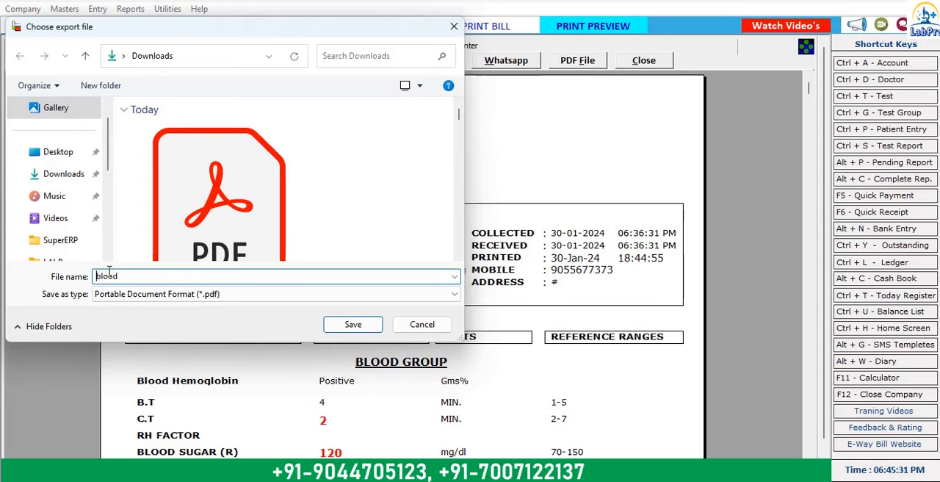
pyautogui.click(352, 323)
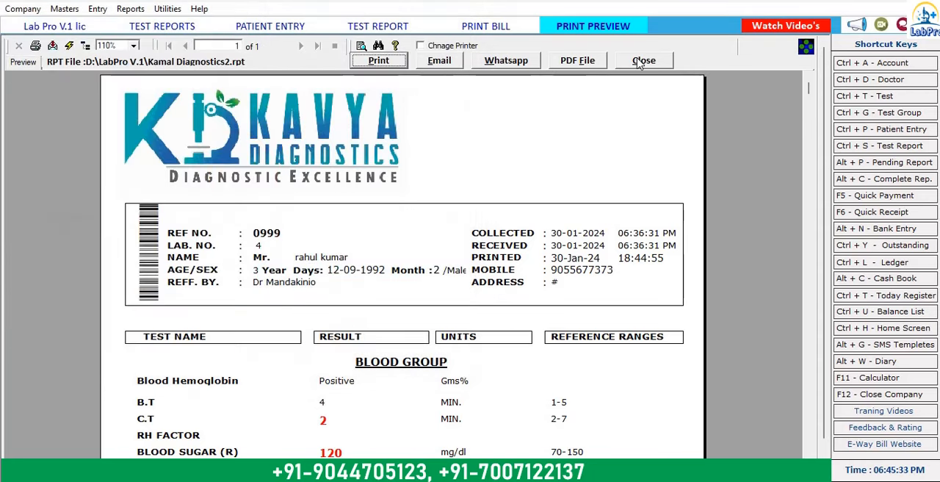
# Step: Try to send the previewed report through WhatsApp and close the preview and the print dialog
pyautogui.click(519, 66)
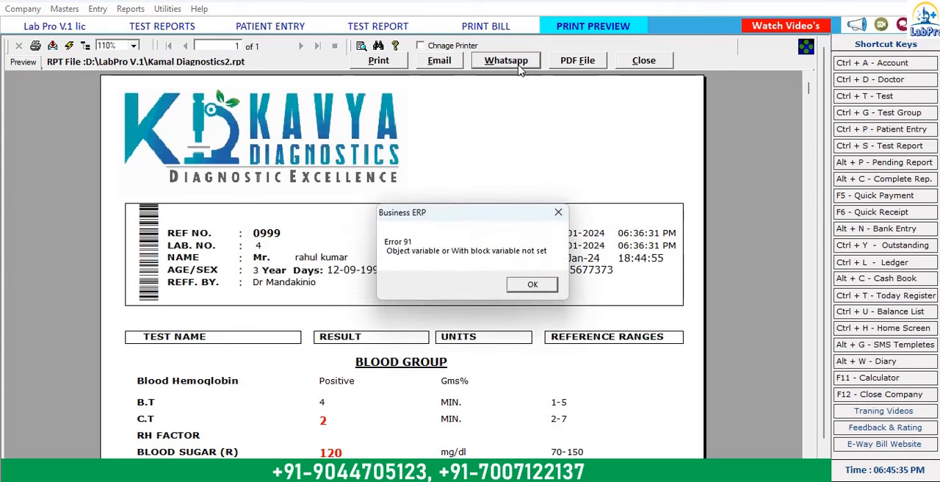
pyautogui.click(556, 214)
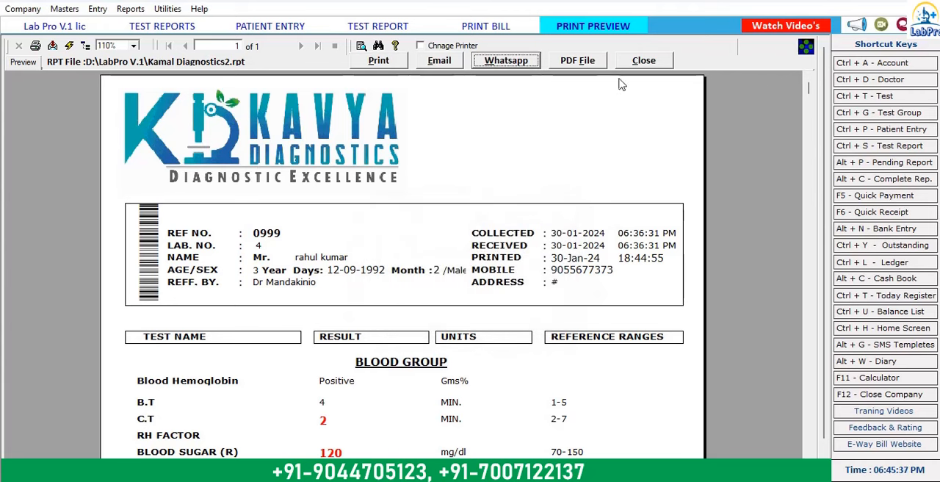
pyautogui.click(644, 62)
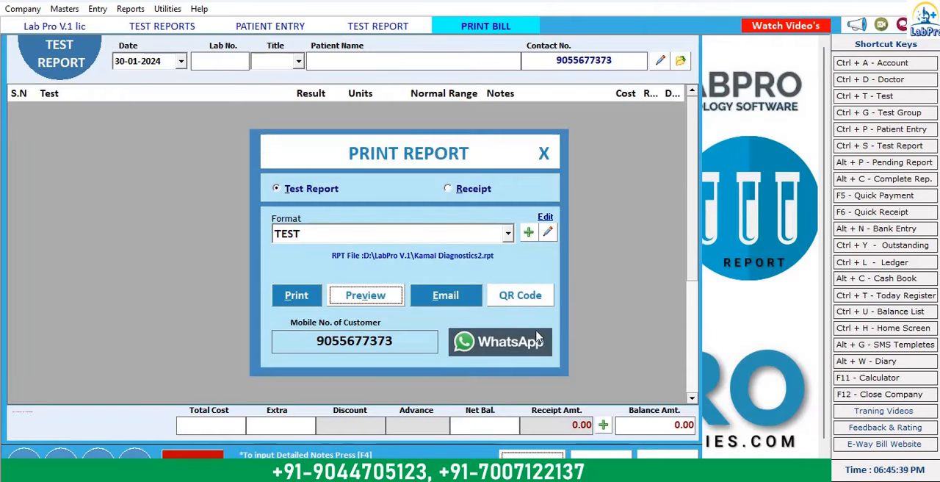
pyautogui.click(546, 155)
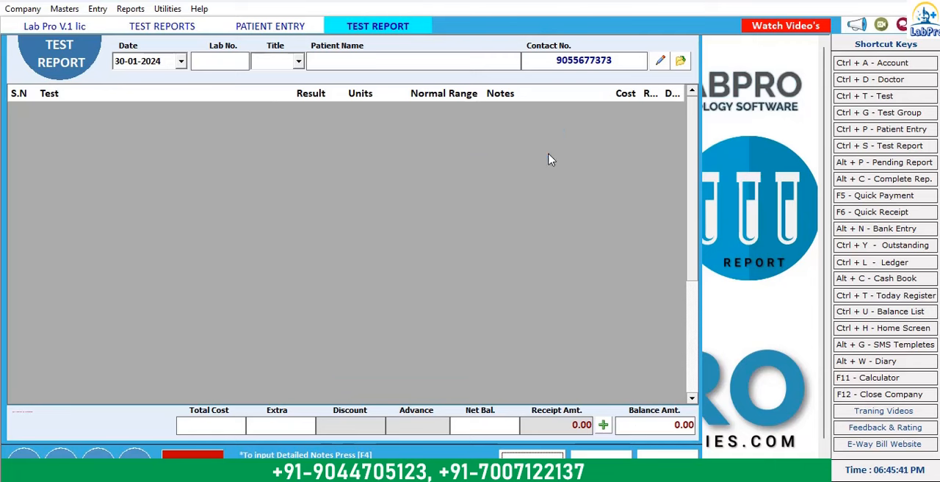
# Step: Return to the test reports register, refresh its list for 30-01-2024 and close it
pyautogui.hotkey('ctrl', 'p')
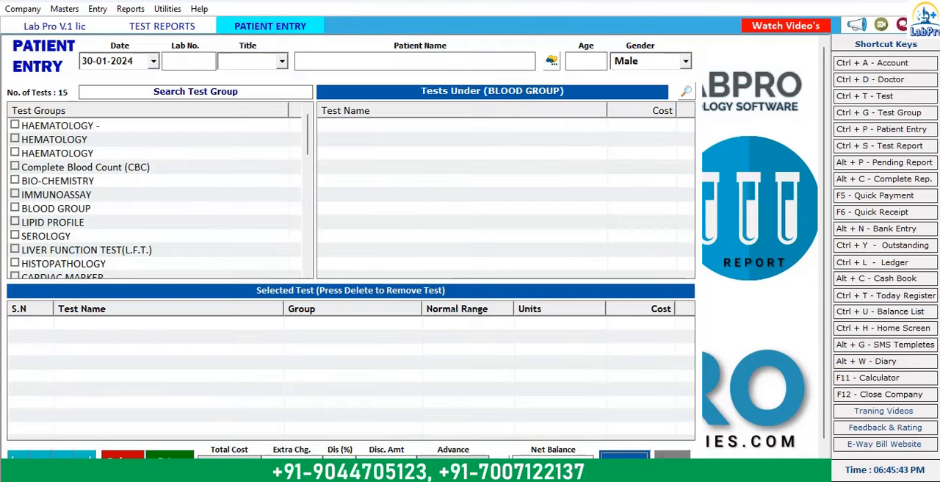
pyautogui.hotkey('ctrl', 's')
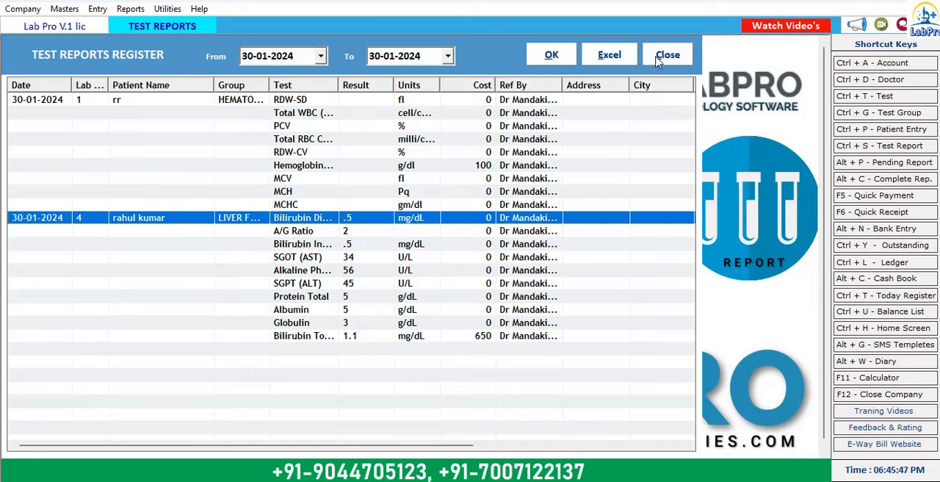
pyautogui.click(557, 61)
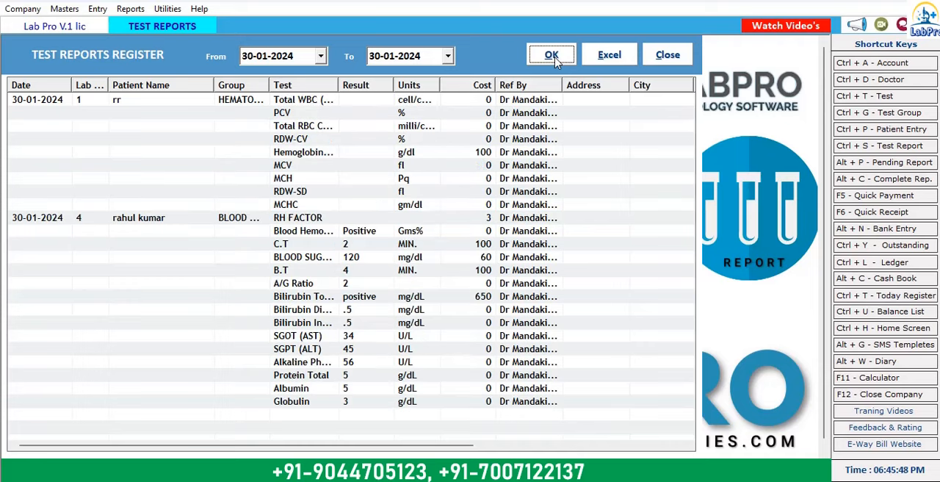
pyautogui.click(667, 56)
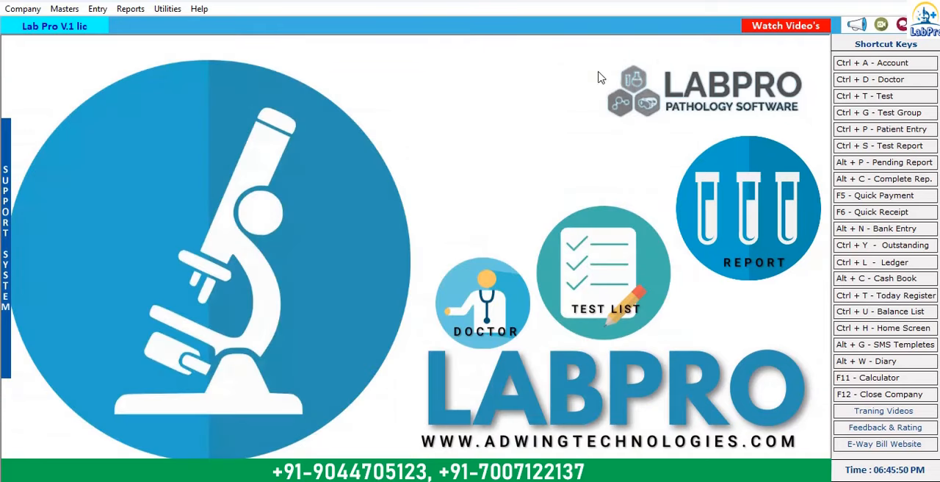
# Step: Open the percentage-wise profit share report and list the preselected doctor's tests for 30-01-2024 with a 40% share
pyautogui.click(132, 9)
pyautogui.click(167, 55)
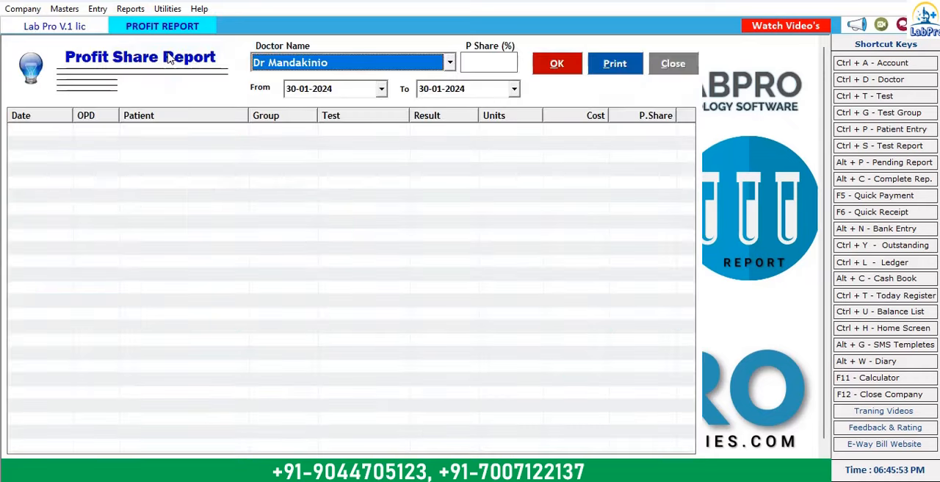
pyautogui.click(491, 65)
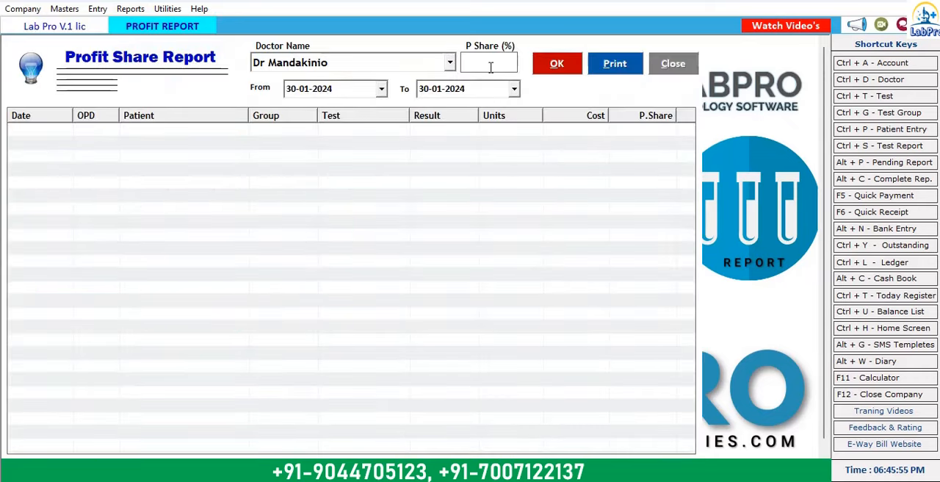
pyautogui.write('40')
pyautogui.press('Return')
pyautogui.press('Return')
pyautogui.press('Return')
pyautogui.press('Return')
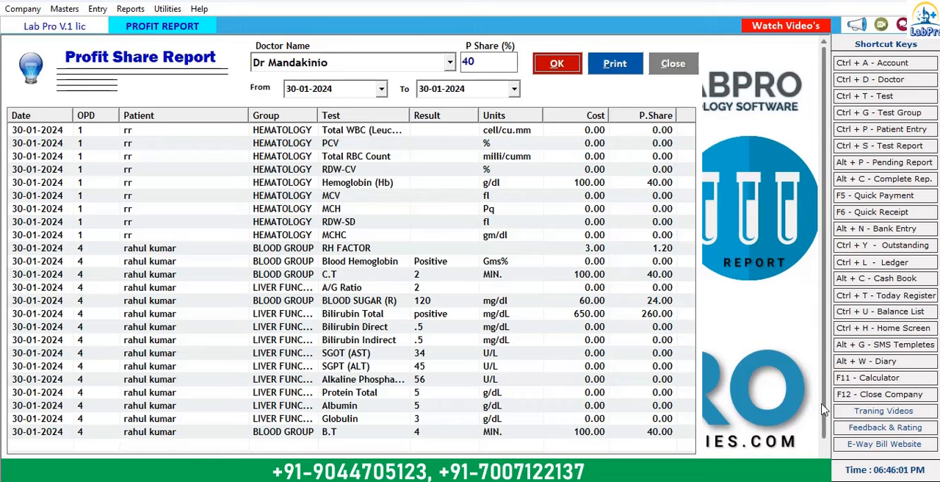
pyautogui.scroll(-1, 823, 410)
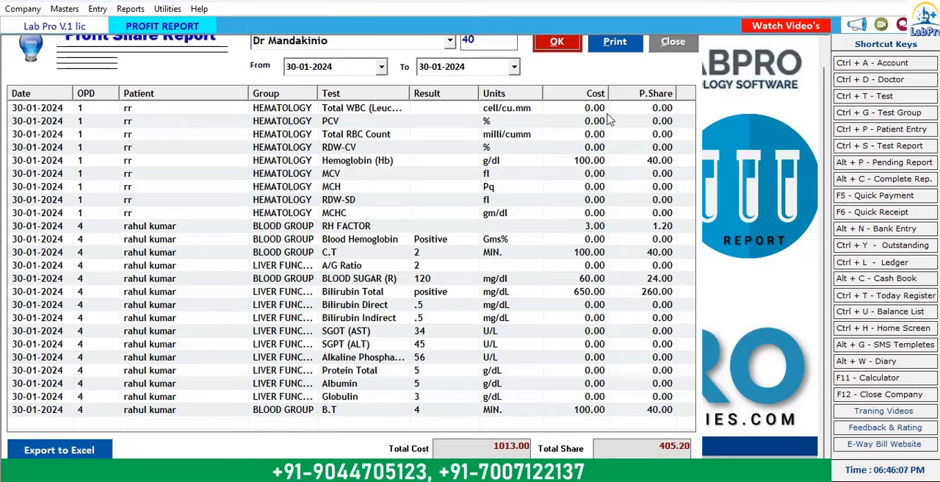
# Step: Preview the profit share report for printing, look through it and close both the preview and the report
pyautogui.click(612, 42)
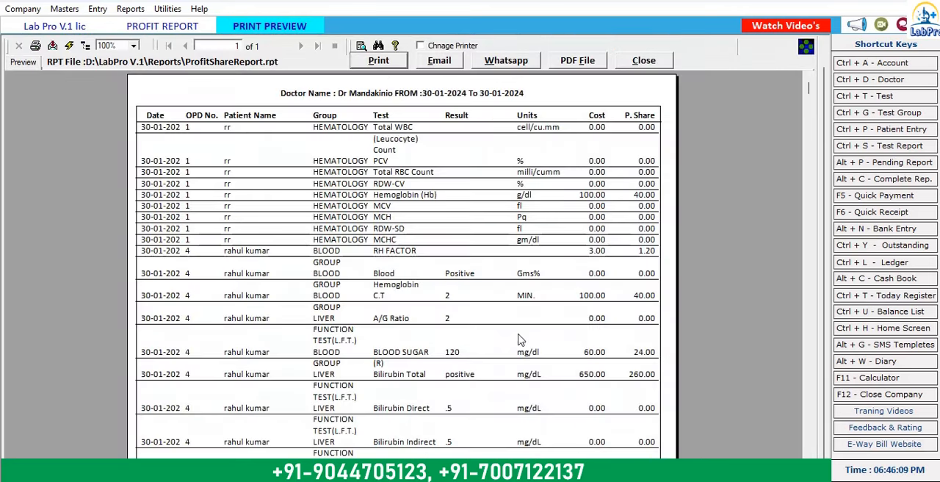
pyautogui.scroll(-5, 518, 339)
pyautogui.scroll(5, 526, 346)
pyautogui.scroll(-5, 540, 370)
pyautogui.scroll(5, 540, 370)
pyautogui.click(644, 61)
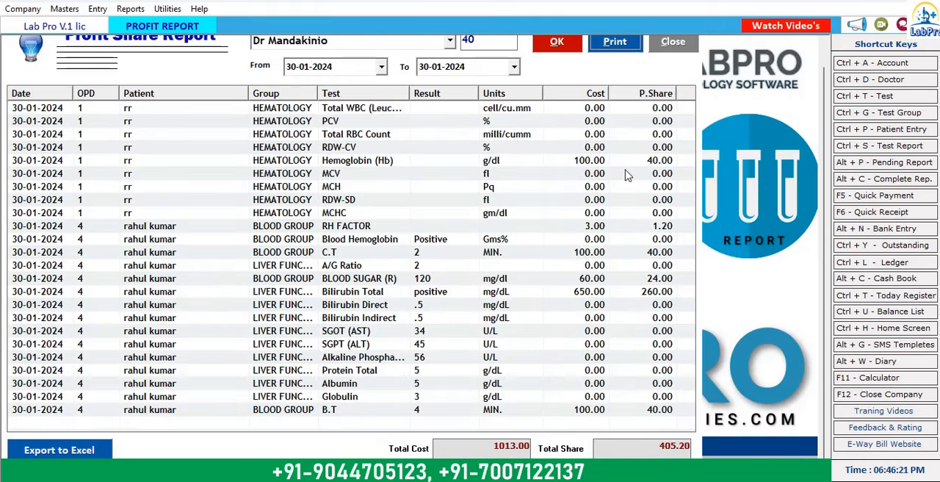
pyautogui.click(672, 46)
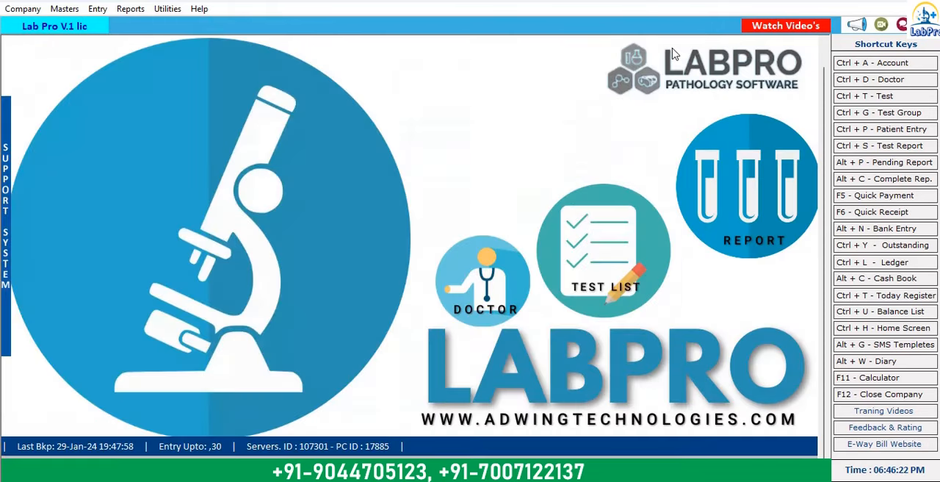
# Step: Open the doctor-wise profit summary and generate its list for 30-01-2024
pyautogui.click(130, 9)
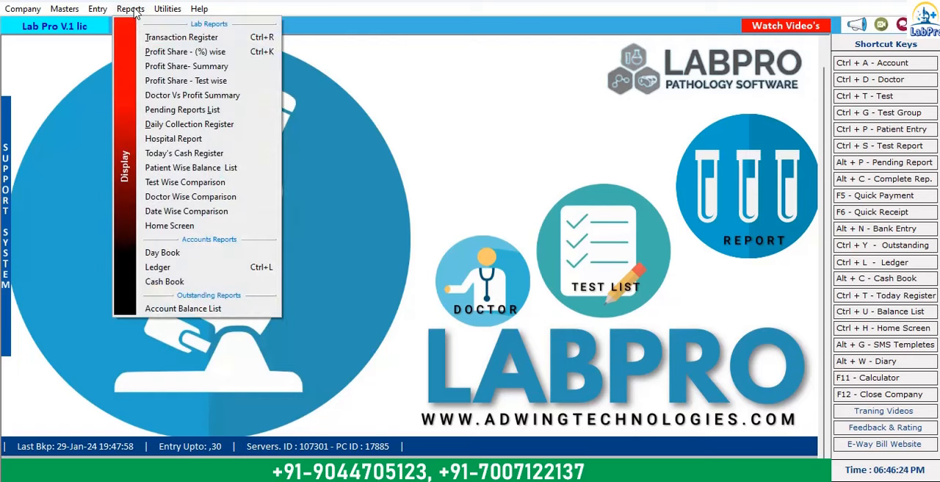
pyautogui.click(178, 96)
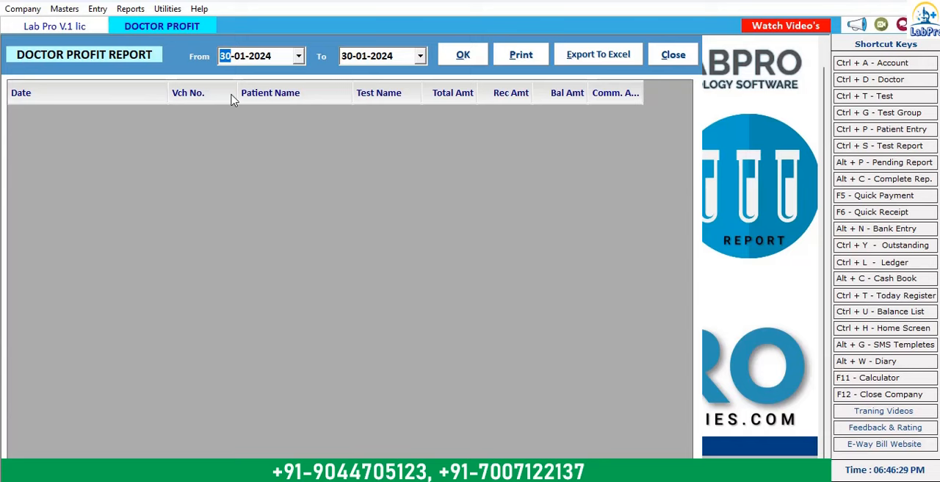
pyautogui.click(459, 58)
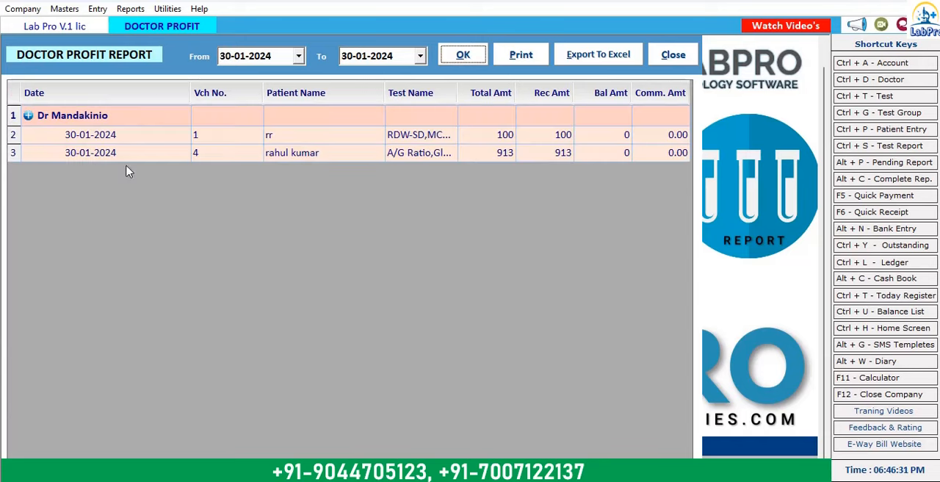